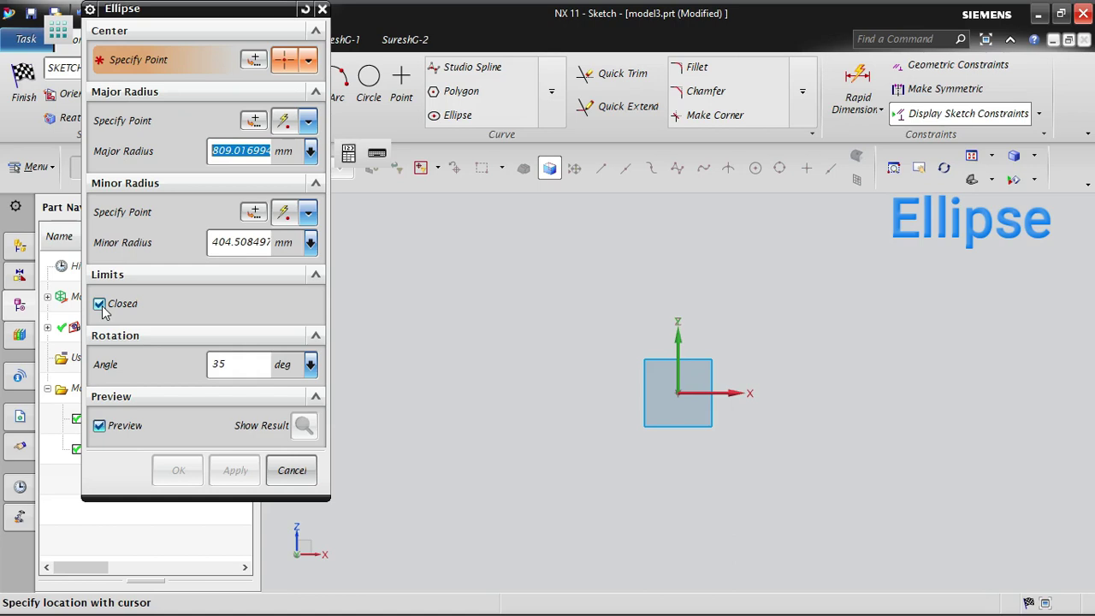
# Keep the ellipse closed and place its centre near the sketch origin with Cursor Location.
pyautogui.click(100, 304)
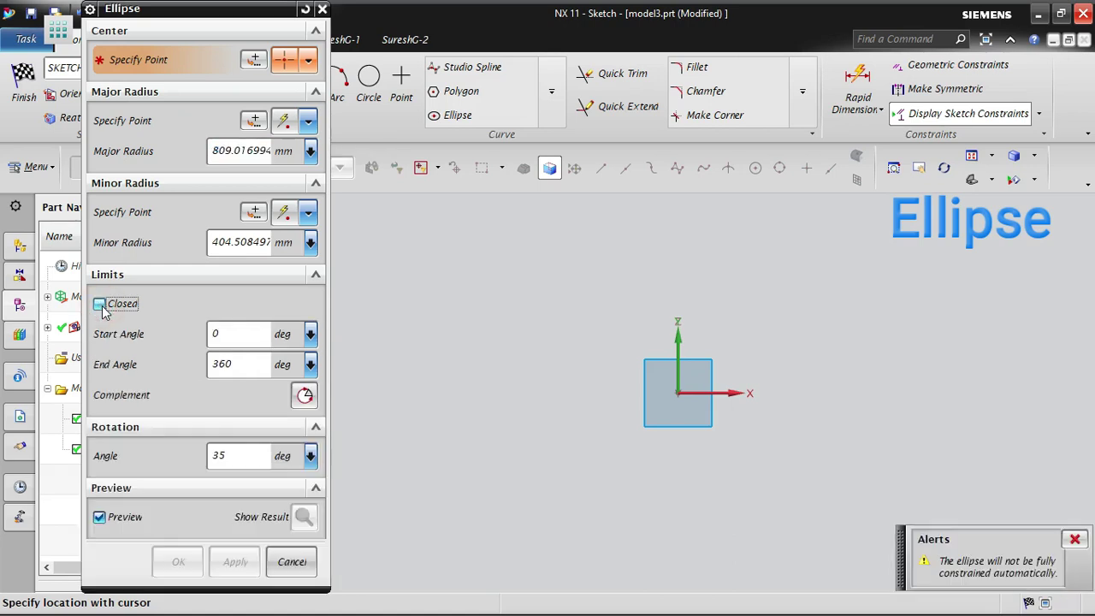
pyautogui.click(240, 364)
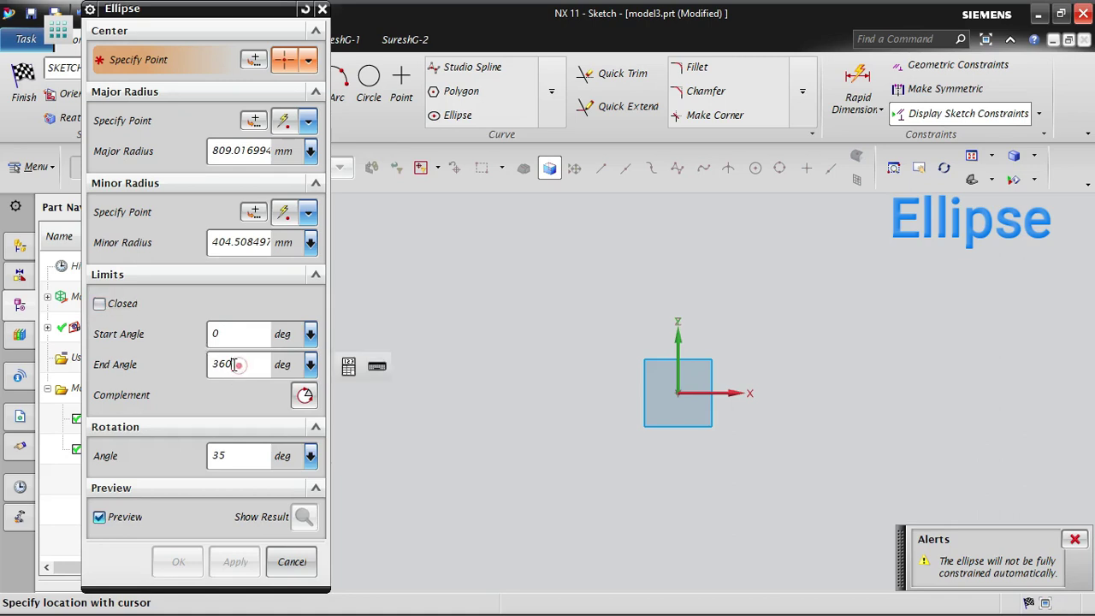
pyautogui.moveTo(240, 364); pyautogui.dragTo(212, 361)
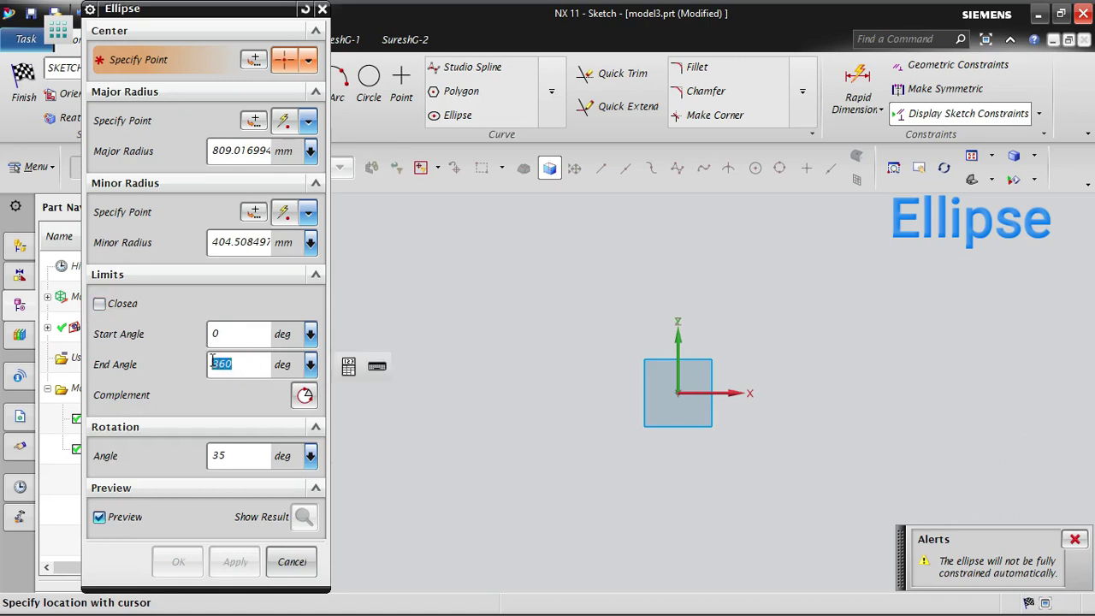
pyautogui.click(100, 303)
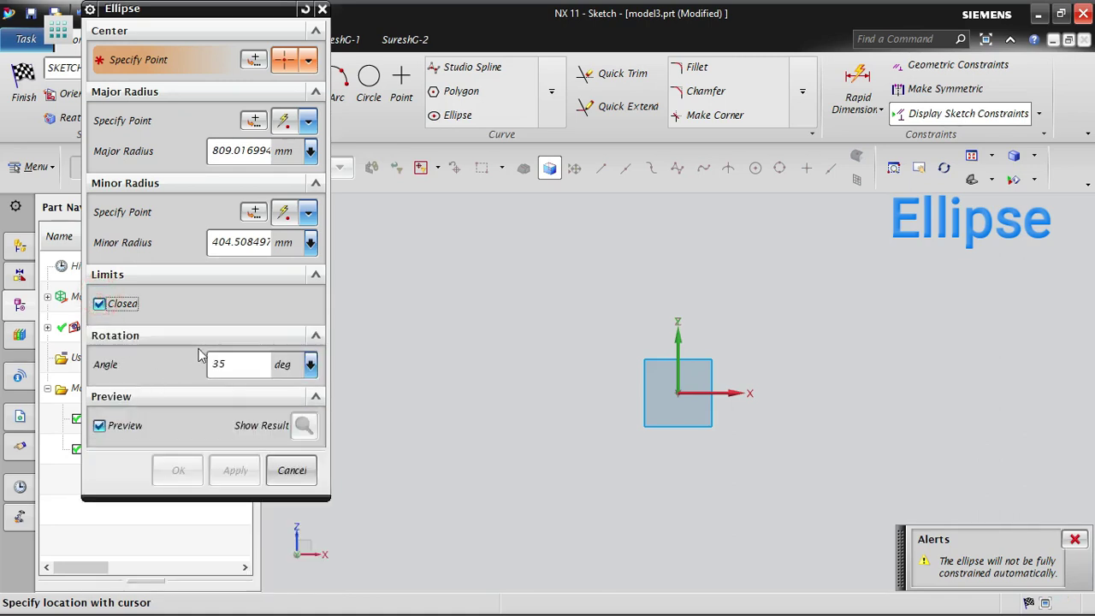
pyautogui.click(287, 64)
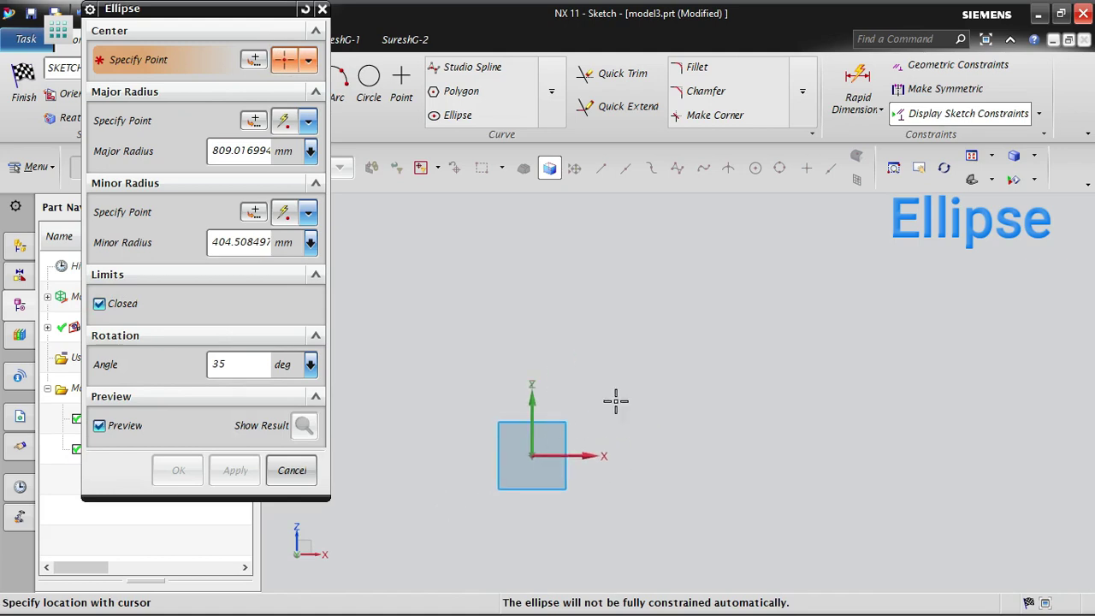
pyautogui.click(725, 342)
# Enter Major Radius 1000 mm, Minor Radius 500 mm and Rotation Angle 30°.
pyautogui.scroll(-4, 482, 564)
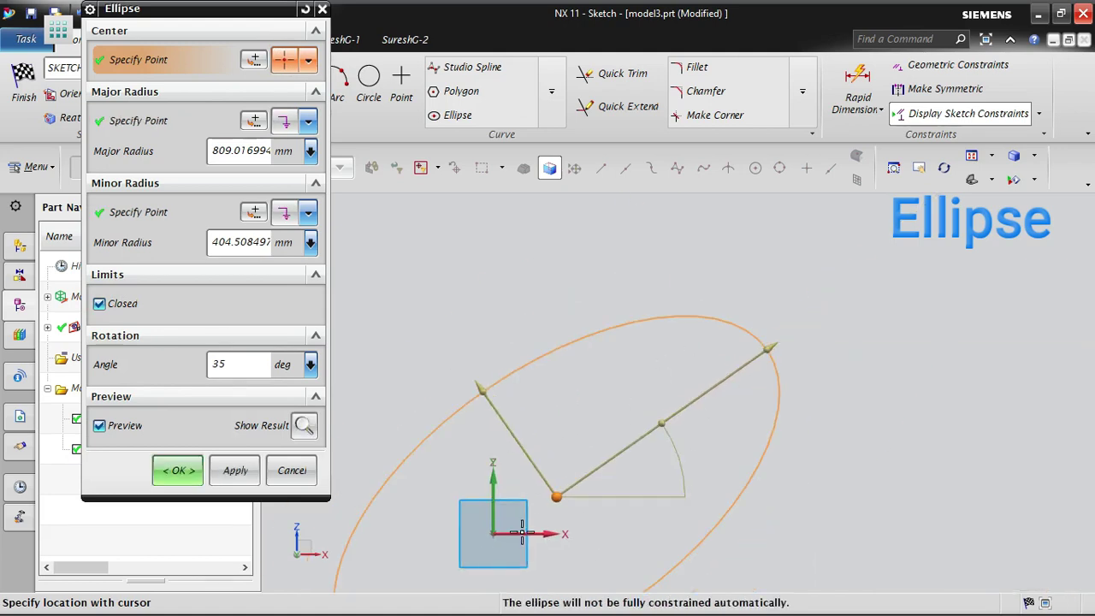
pyautogui.scroll(-2, 712, 282)
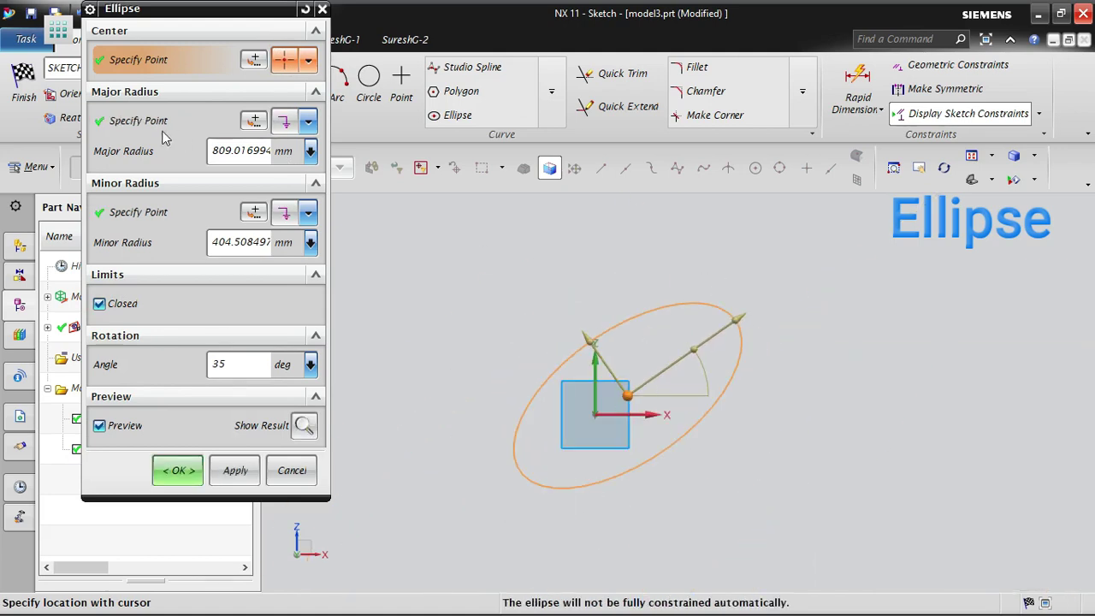
pyautogui.click(245, 152)
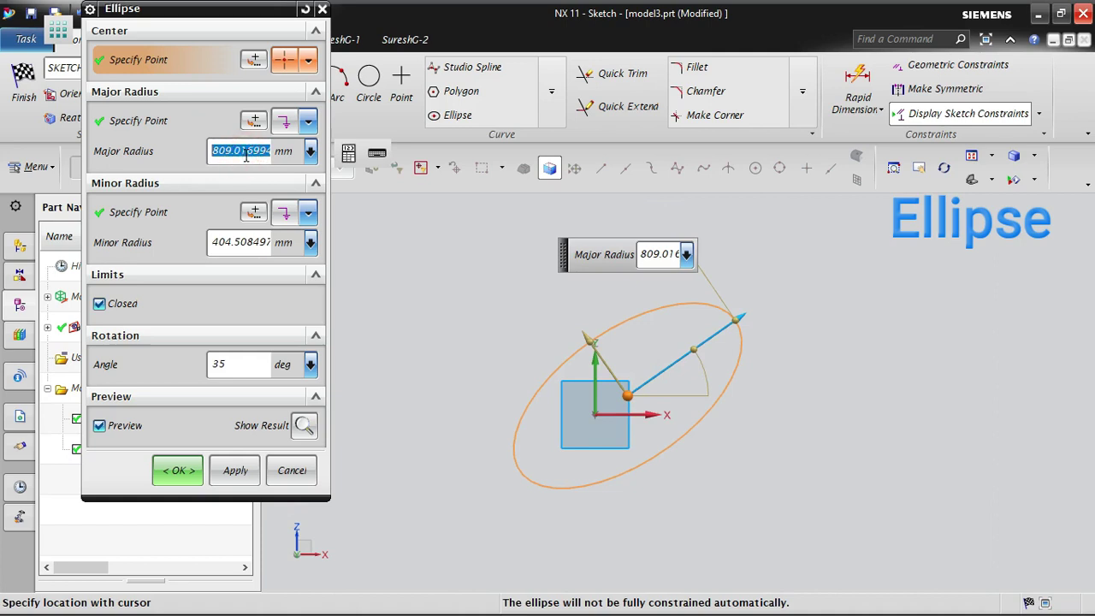
pyautogui.write('10')
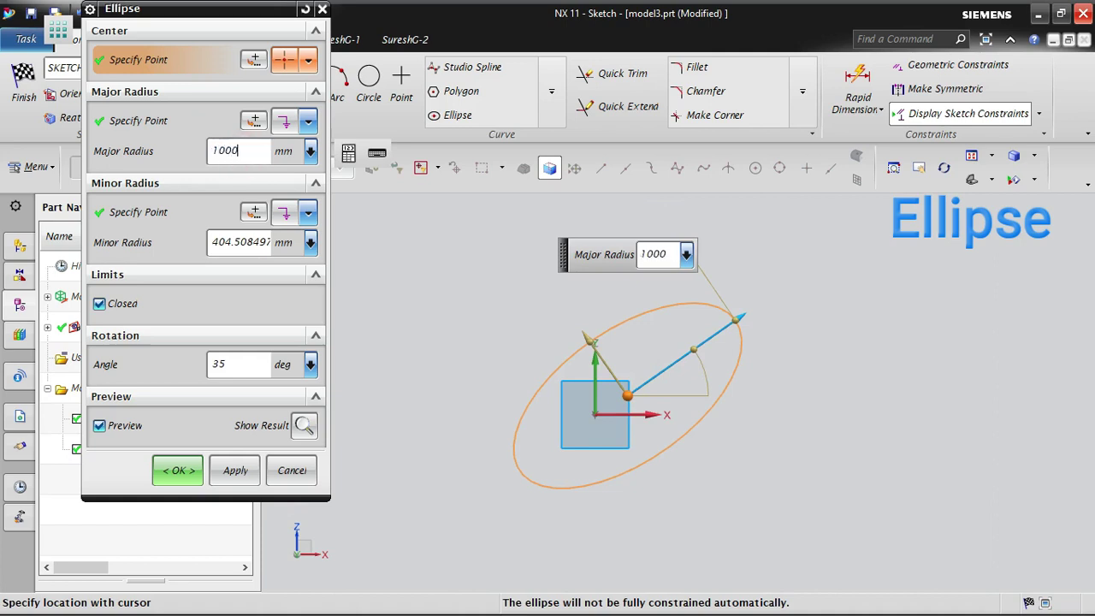
pyautogui.write('00')
pyautogui.press('Return')
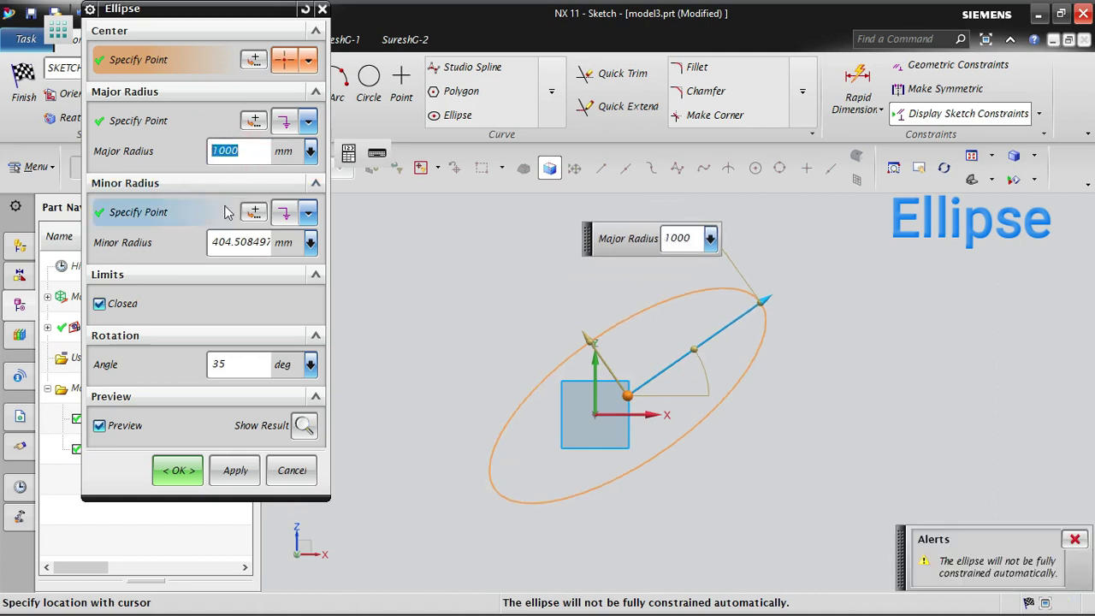
pyautogui.click(218, 243)
pyautogui.write('500')
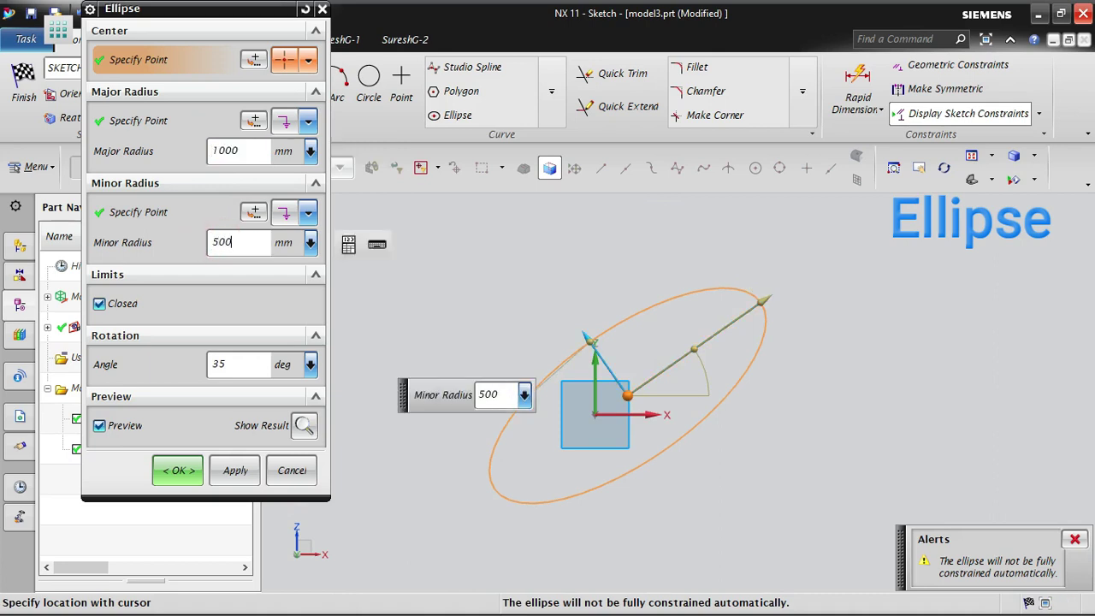
pyautogui.press('Return')
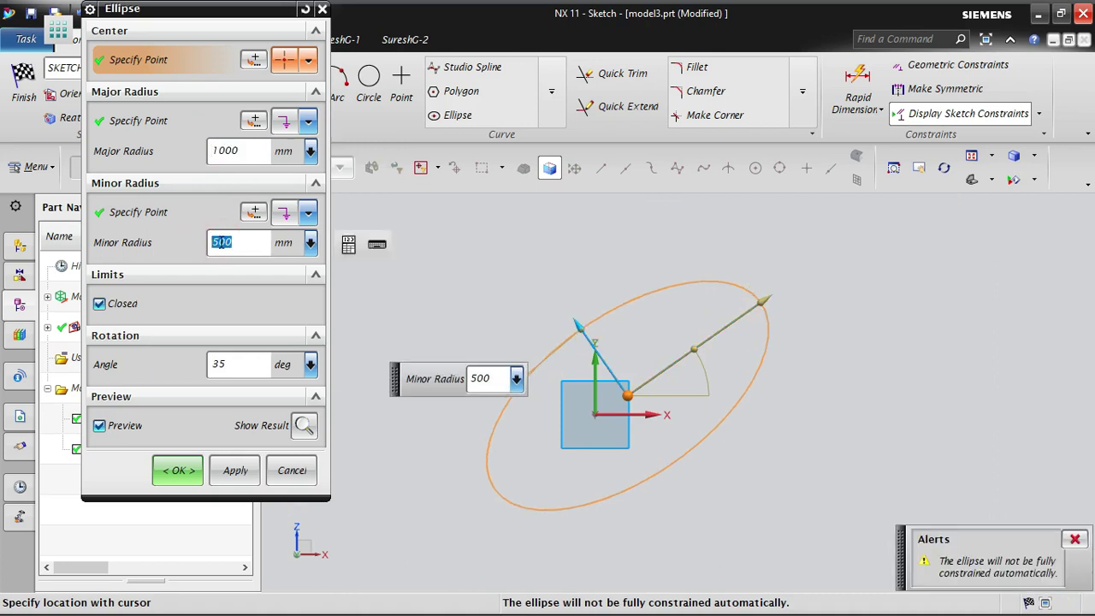
pyautogui.click(221, 364)
pyautogui.write('3')
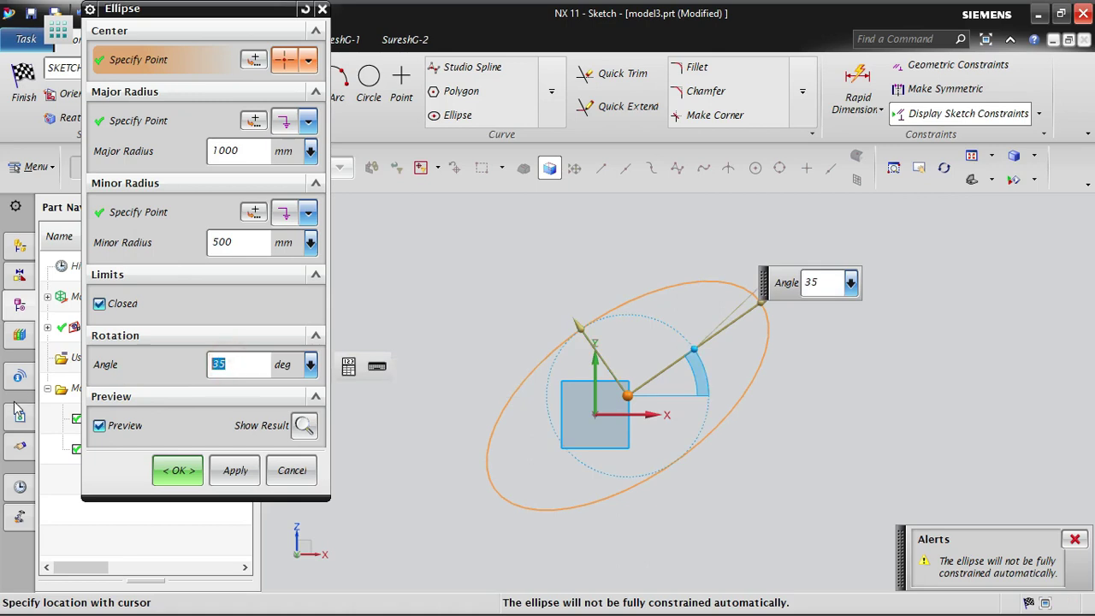
pyautogui.write('0')
pyautogui.press('Return')
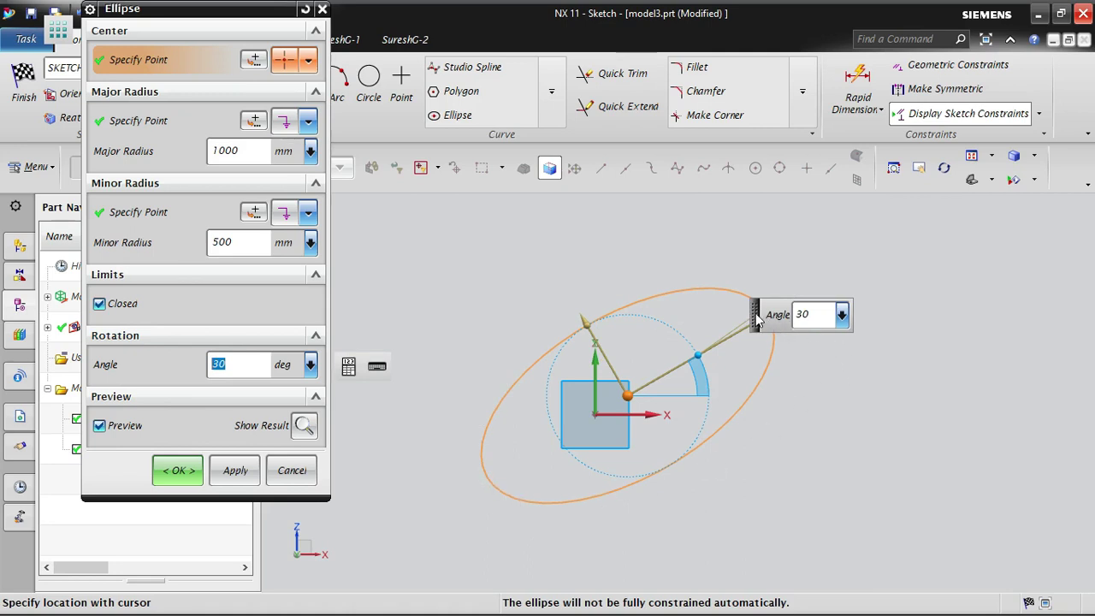
pyautogui.moveTo(755, 314); pyautogui.dragTo(859, 205)
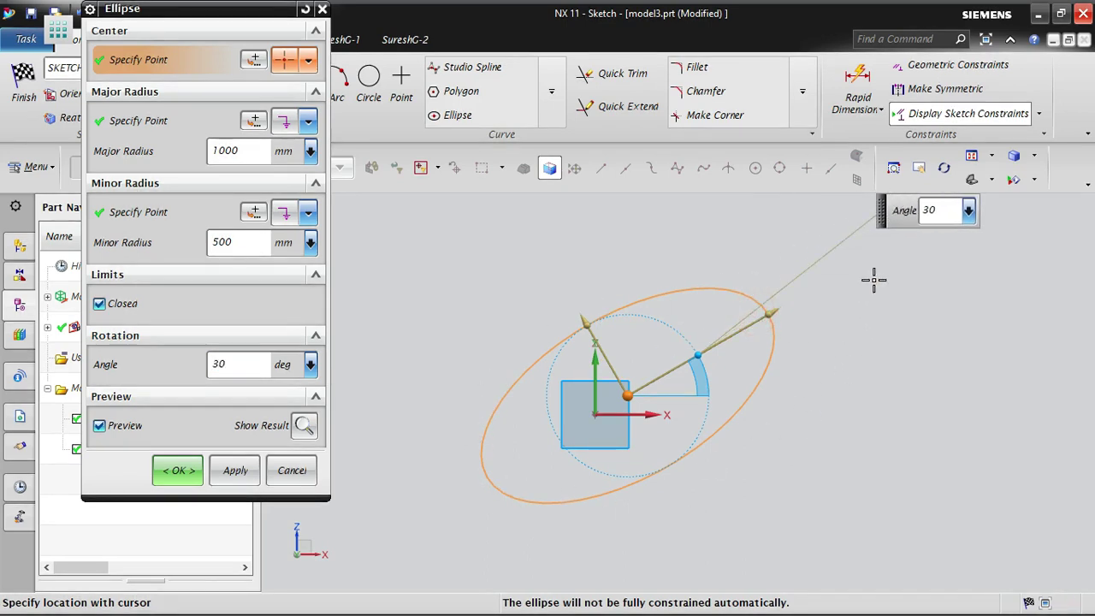
# Open the ellipse and preview partial arcs with End Angle 45, 90, 180 and 270°.
pyautogui.click(99, 304)
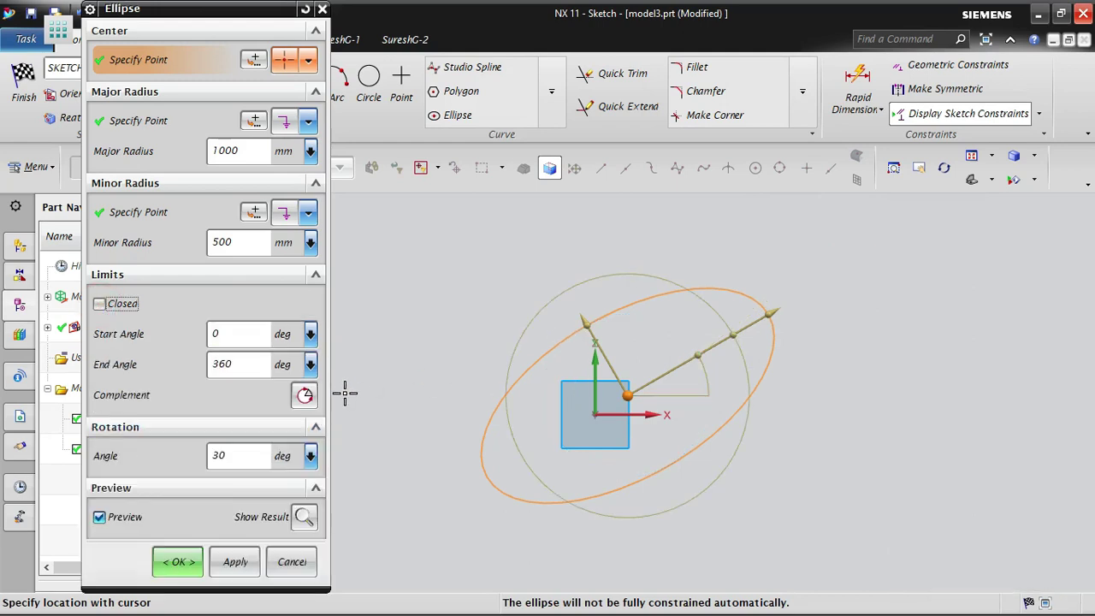
pyautogui.click(245, 363)
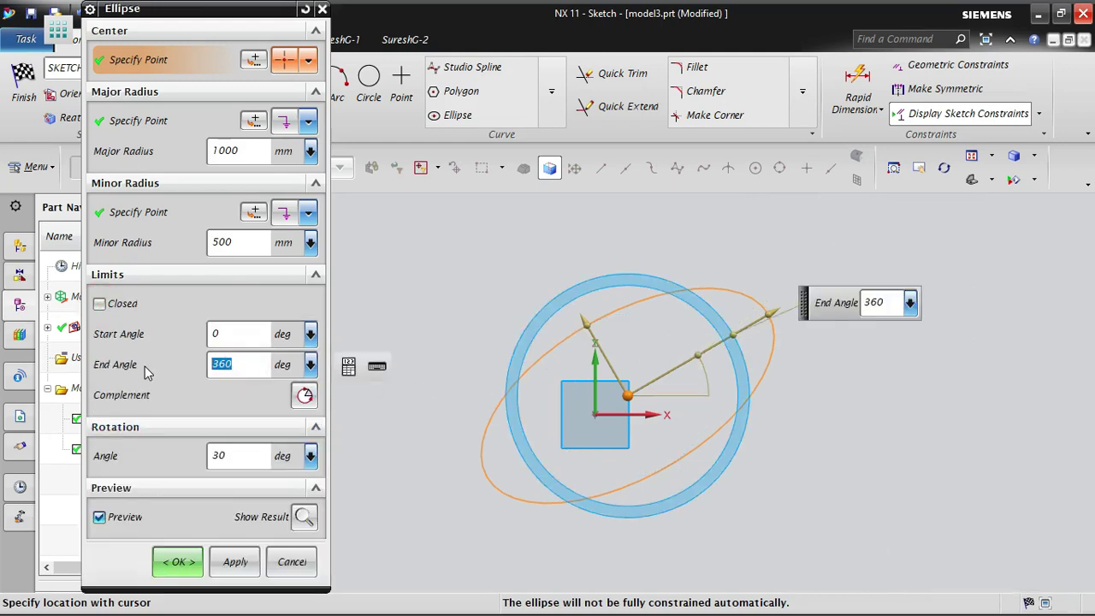
pyautogui.write('45')
pyautogui.press('Return')
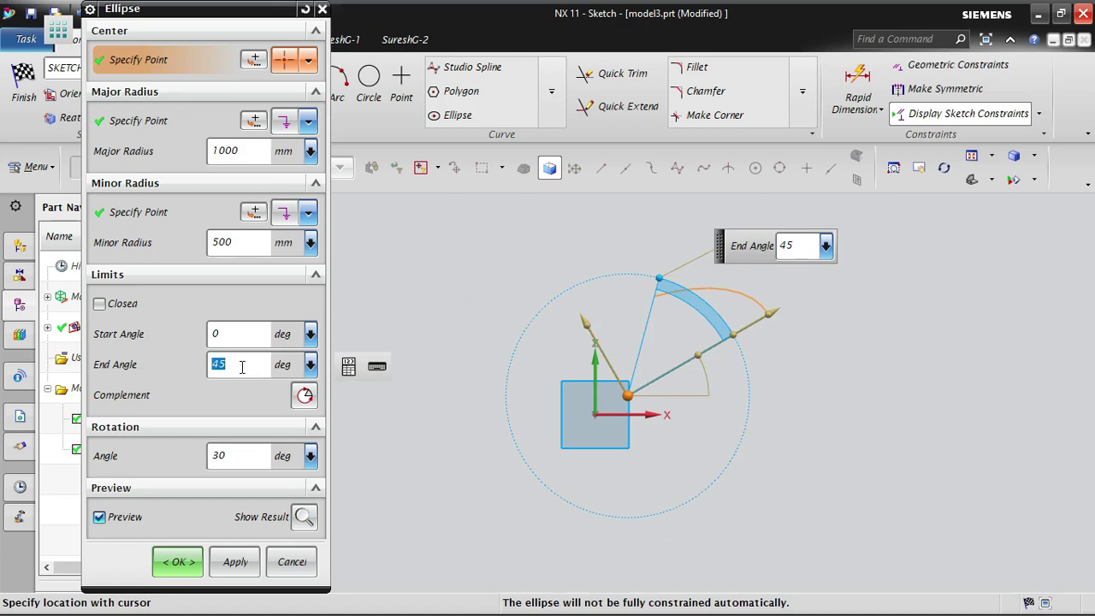
pyautogui.write('90')
pyautogui.press('Return')
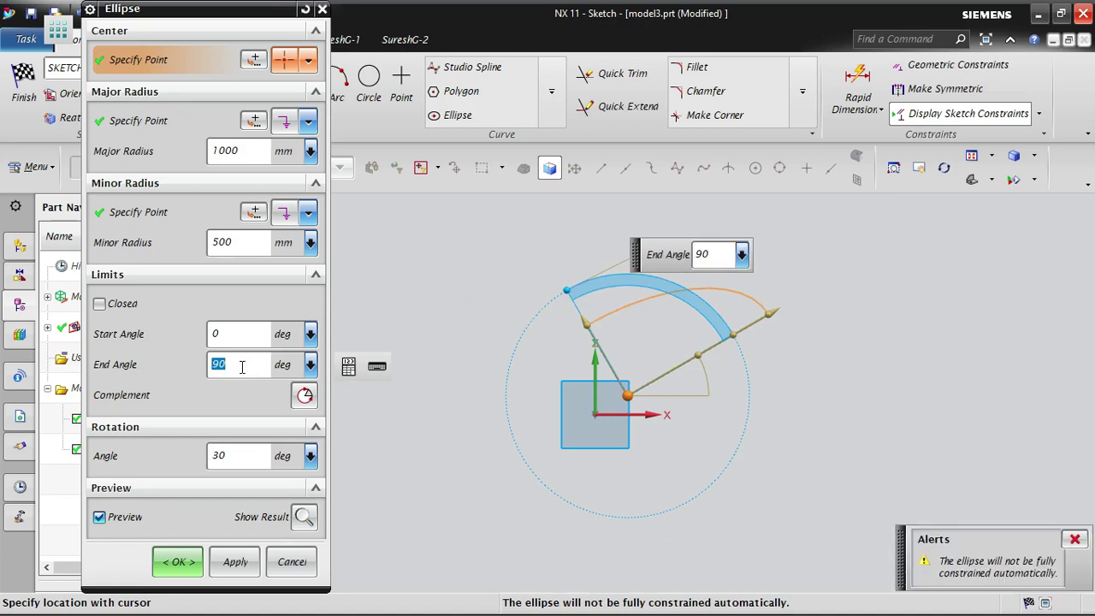
pyautogui.write('180')
pyautogui.press('Return')
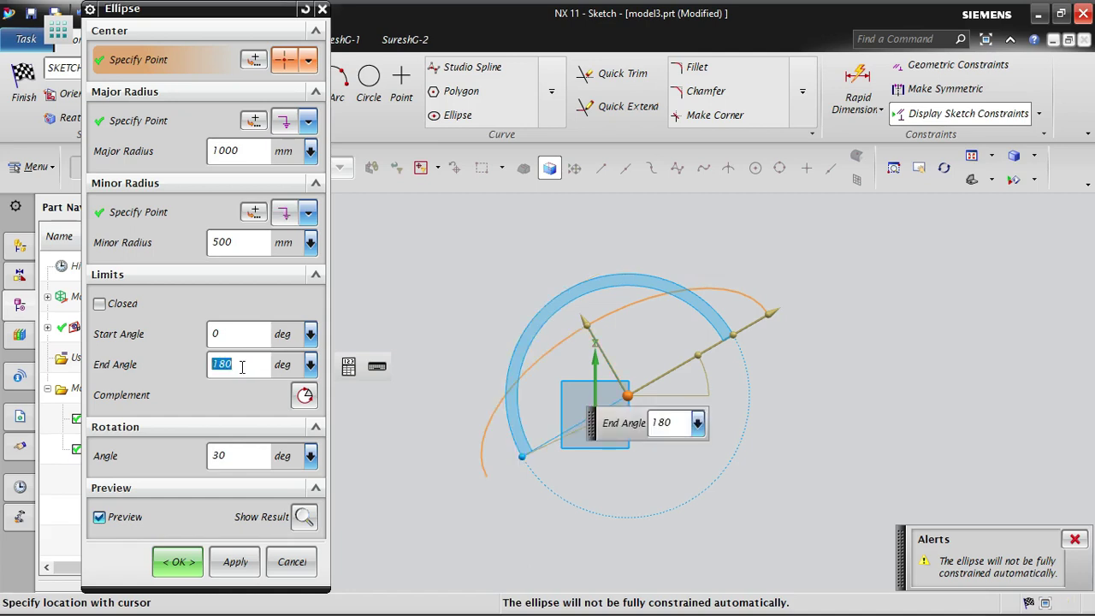
pyautogui.write('270')
pyautogui.press('Return')
# Restore the 360° sweep, make the ellipse closed again and show the result.
pyautogui.write('3')
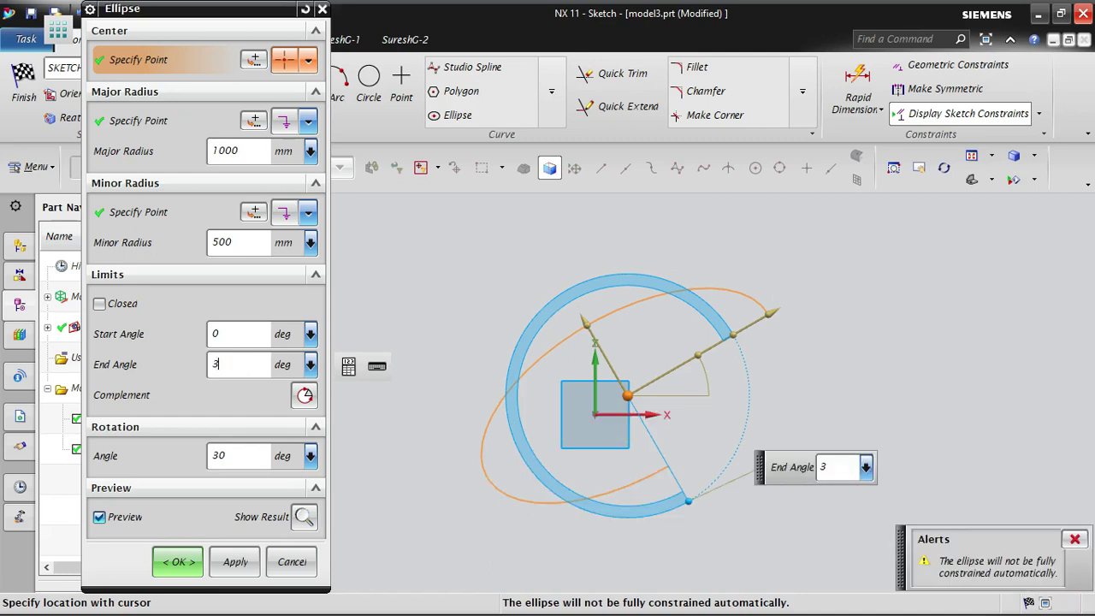
pyautogui.write('60')
pyautogui.press('Return')
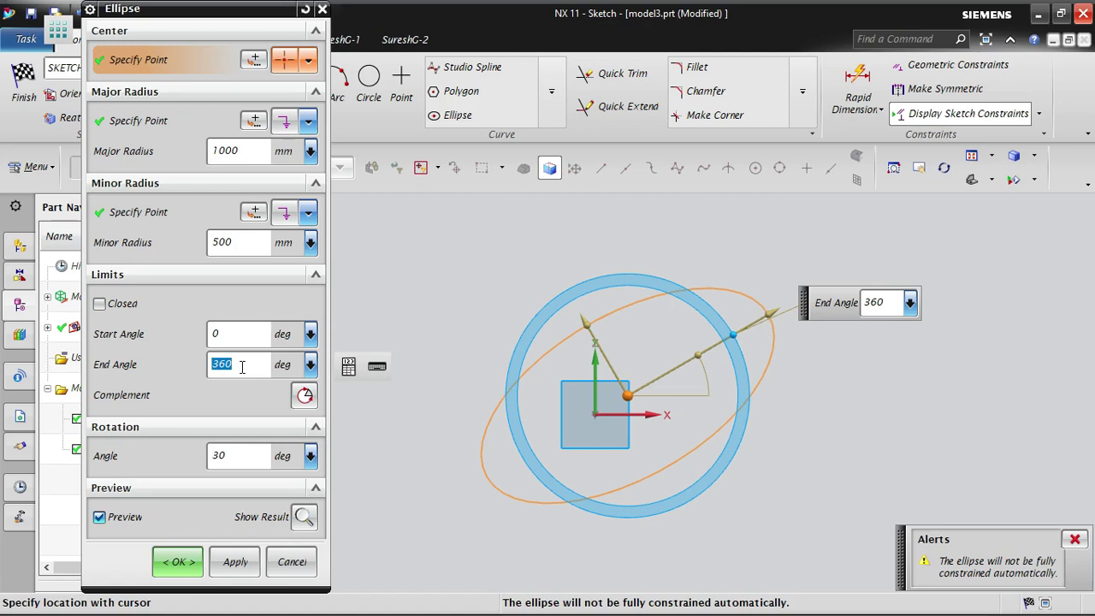
pyautogui.click(116, 304)
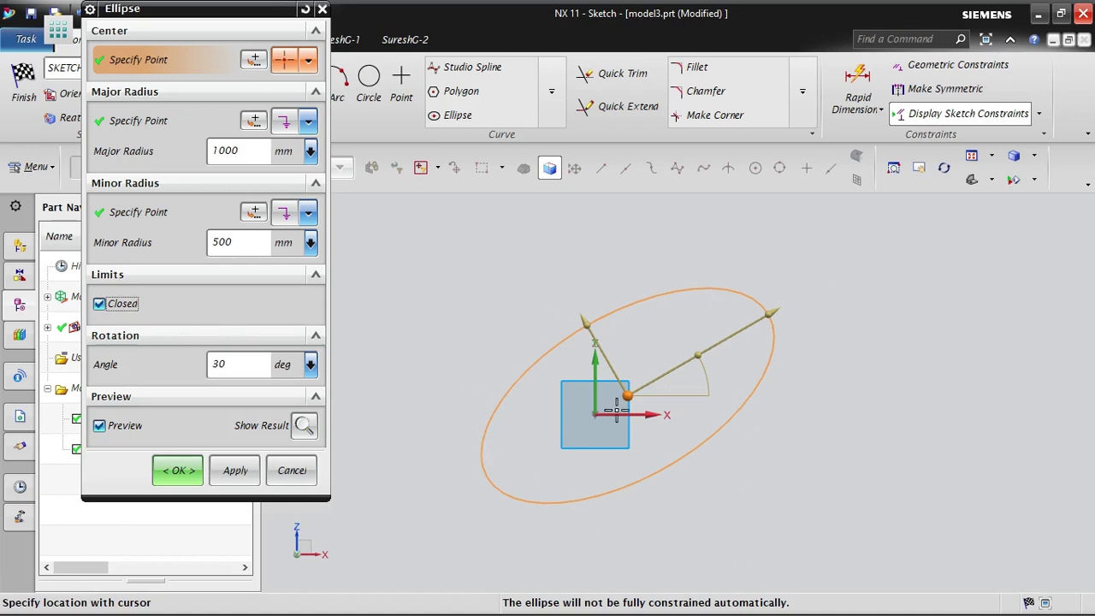
pyautogui.click(301, 426)
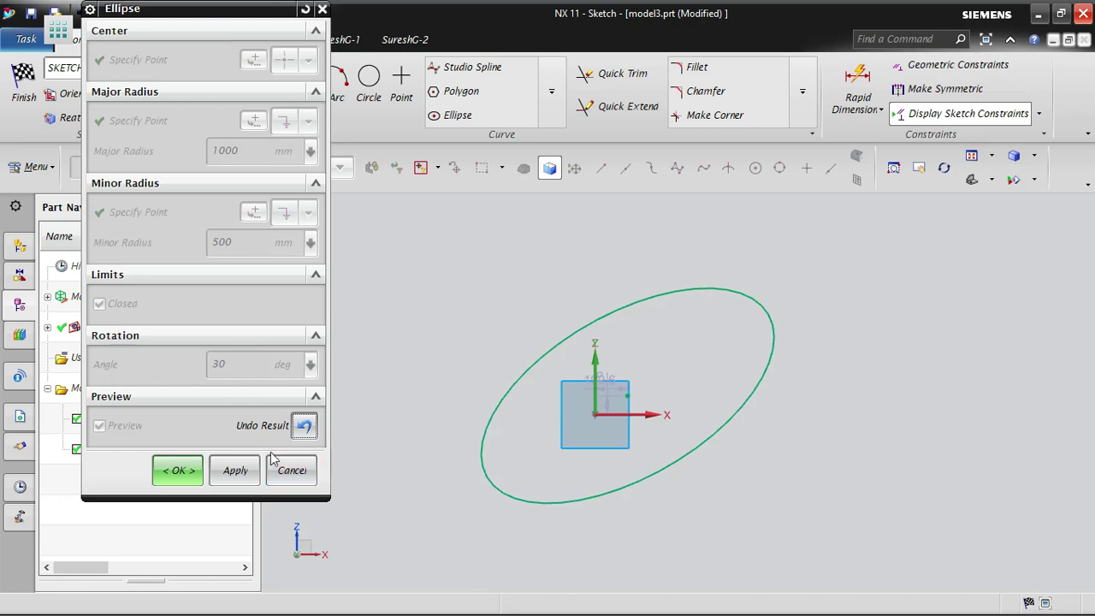
# Apply the 1000 × 500 mm, 30° ellipse and close the Ellipse dialog.
pyautogui.click(236, 473)
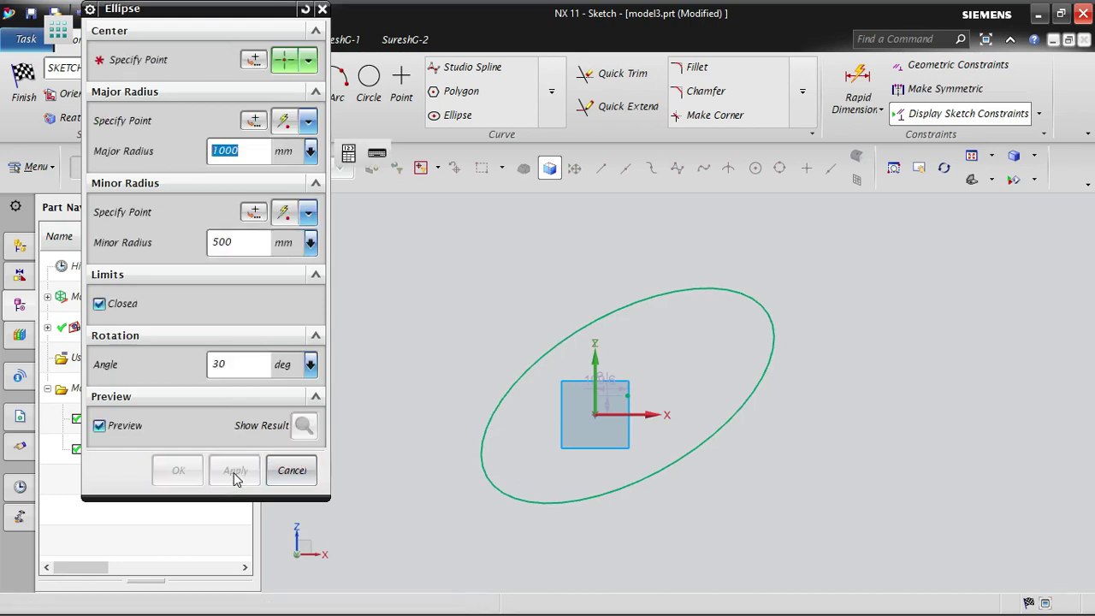
pyautogui.click(295, 470)
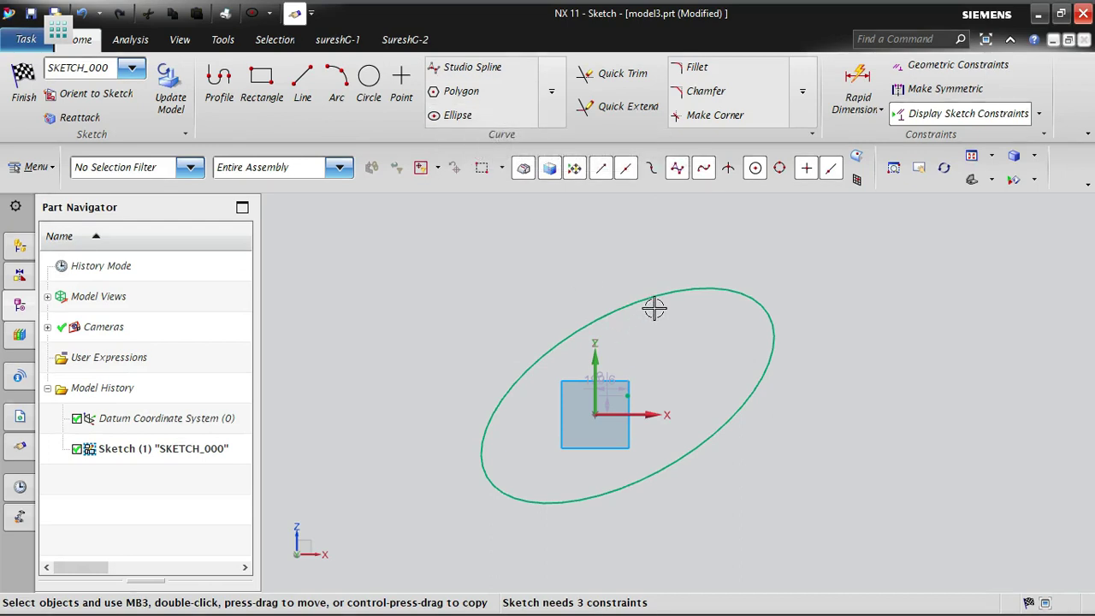
# Select and double-click the ellipse to reopen its Ellipse edit dialog.
pyautogui.click(764, 303)
pyautogui.doubleClick(757, 315)
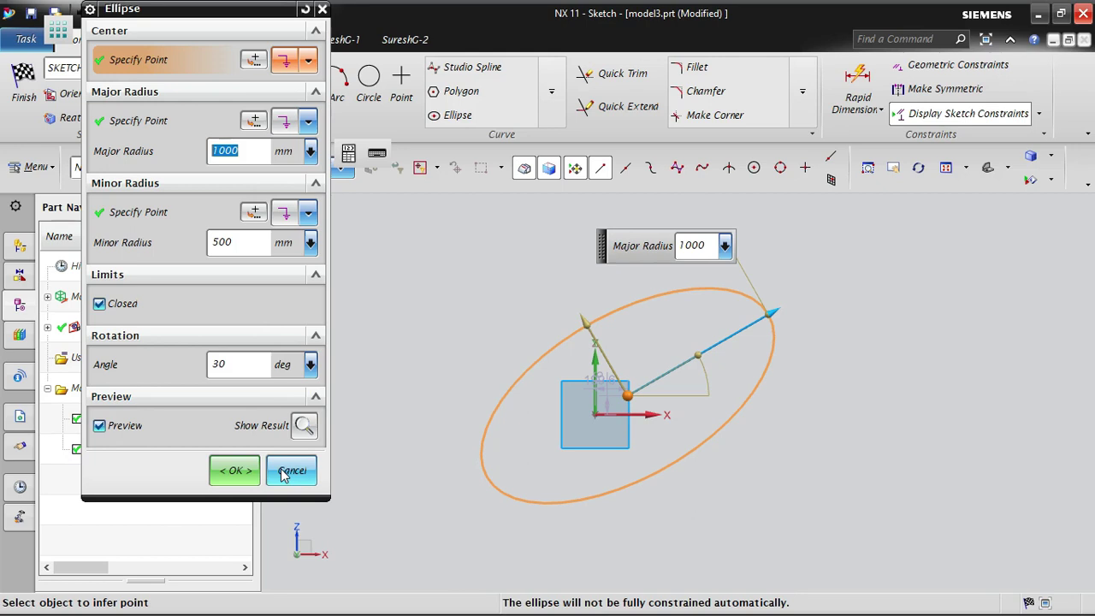
pyautogui.click(231, 471)
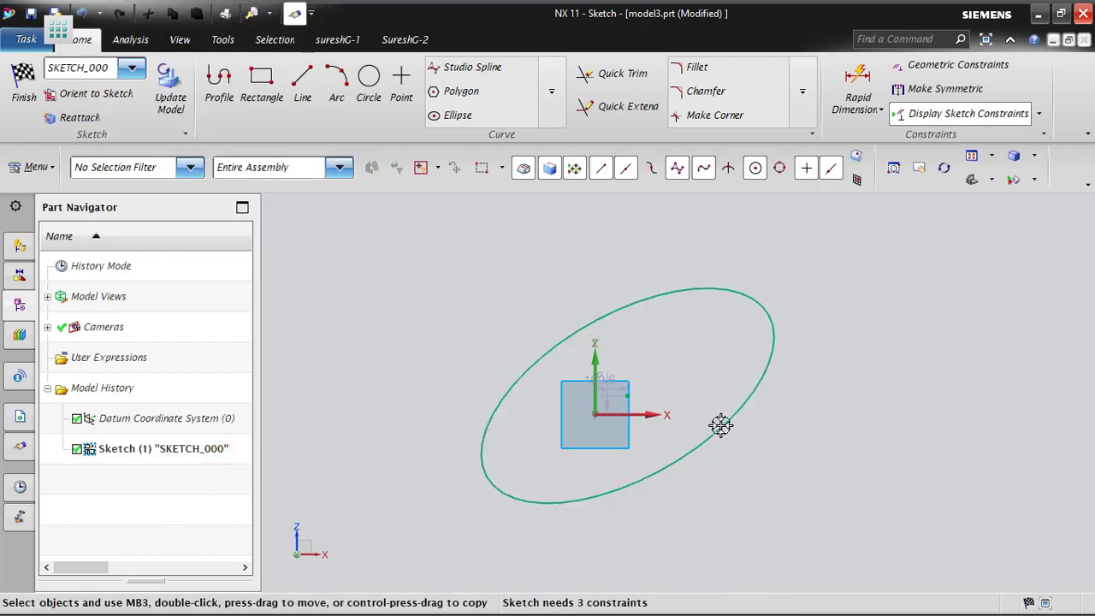
pyautogui.doubleClick(757, 292)
pyautogui.middleClick(938, 344)
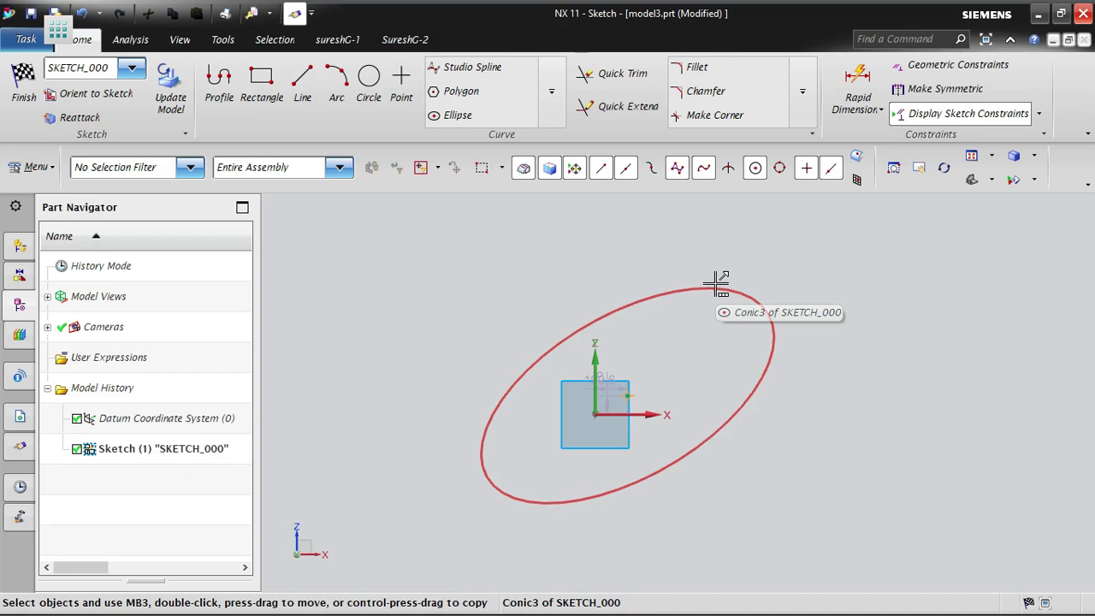
pyautogui.scroll(5, 642, 408)
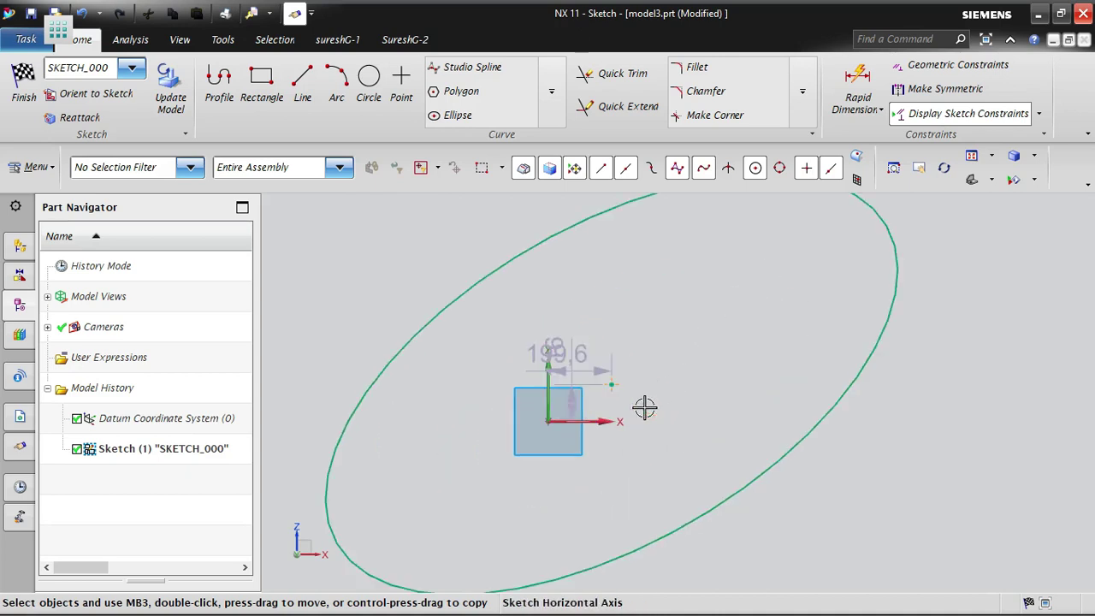
pyautogui.click(561, 321)
pyautogui.press('Delete')
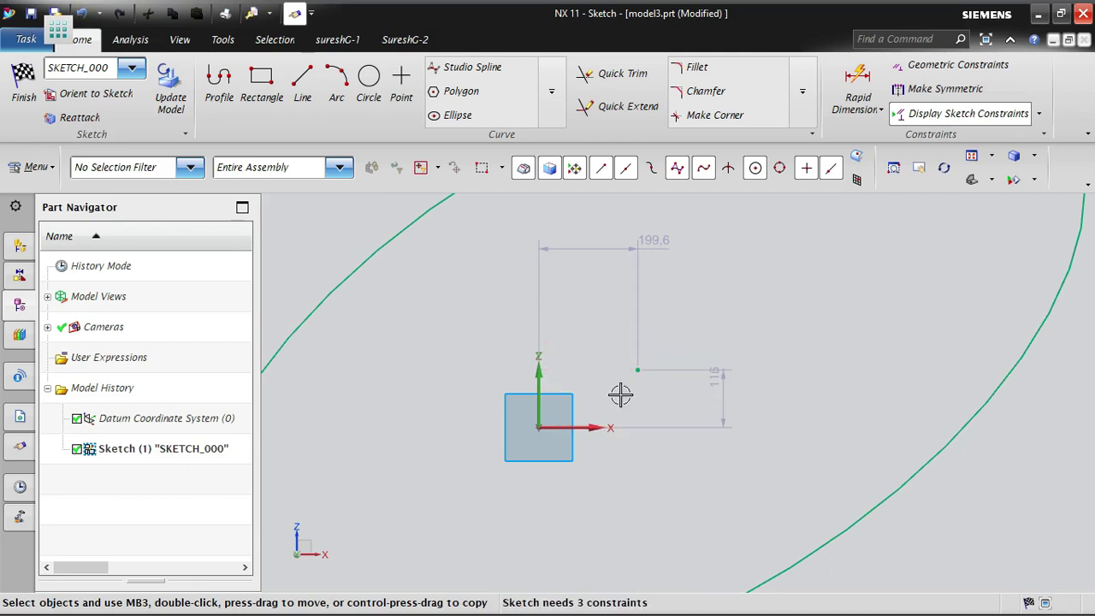
pyautogui.scroll(-2, 778, 344)
pyautogui.scroll(-1, 703, 368)
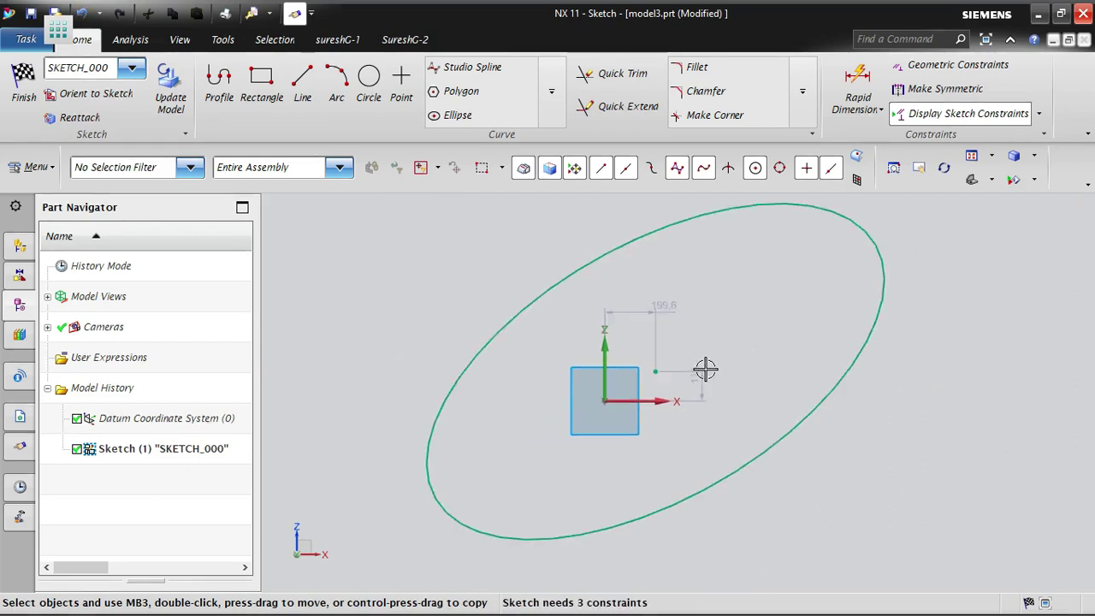
pyautogui.scroll(-2, 715, 266)
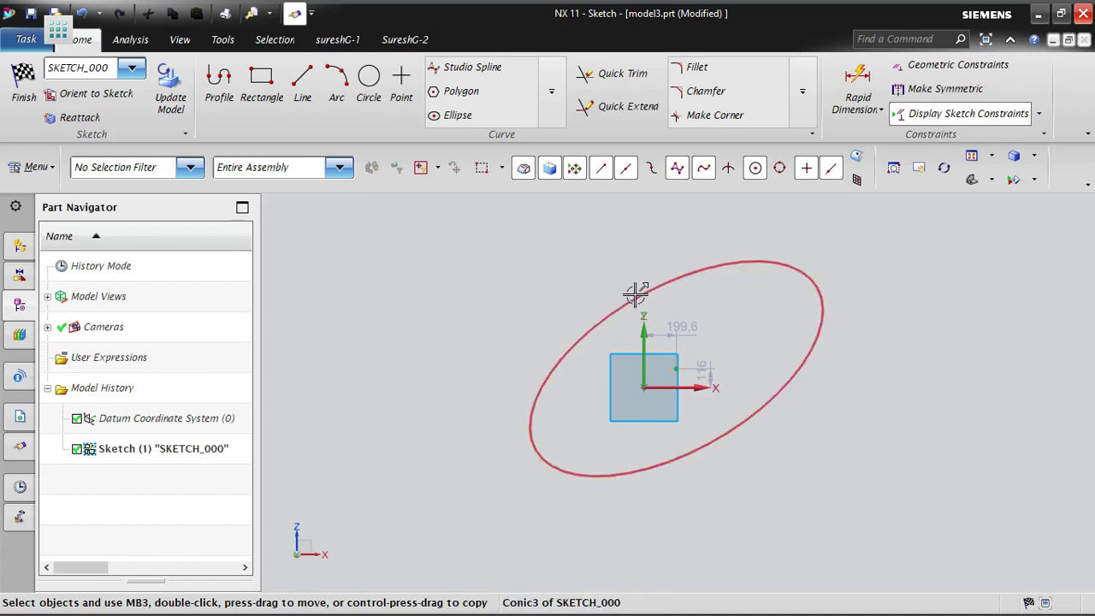
pyautogui.click(460, 115)
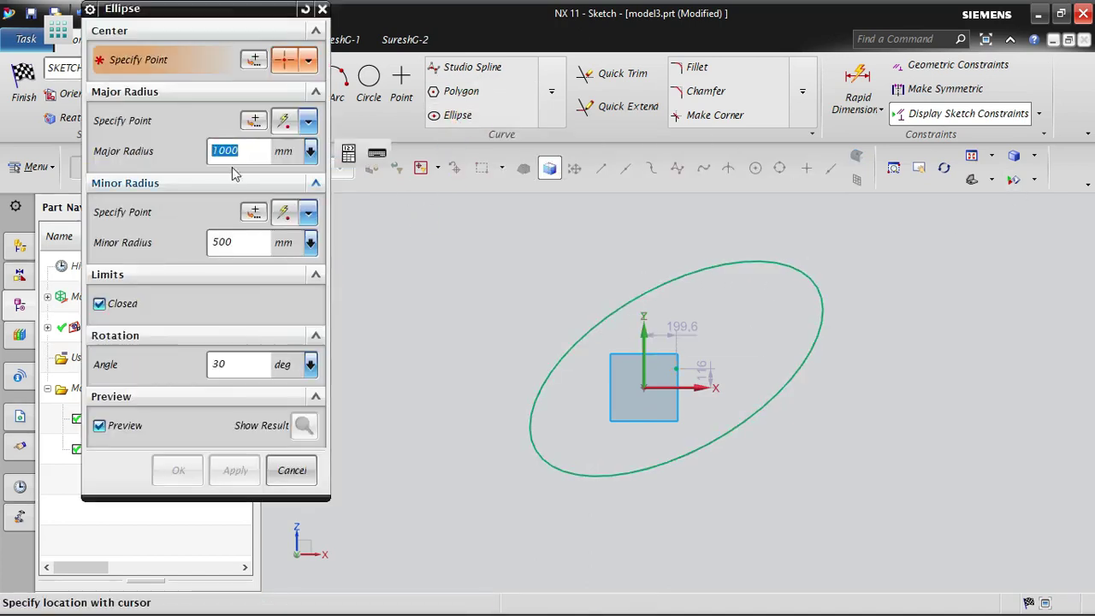
pyautogui.click(291, 470)
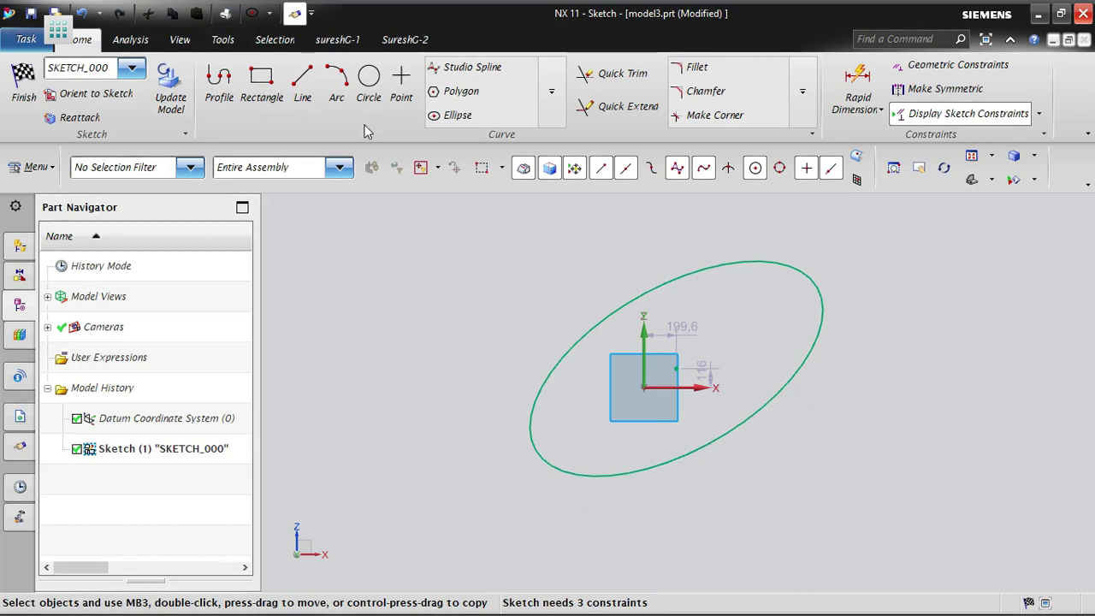
# Open Expressions from the Tools tab's Utilities group to list p5 through p15.
pyautogui.click(221, 41)
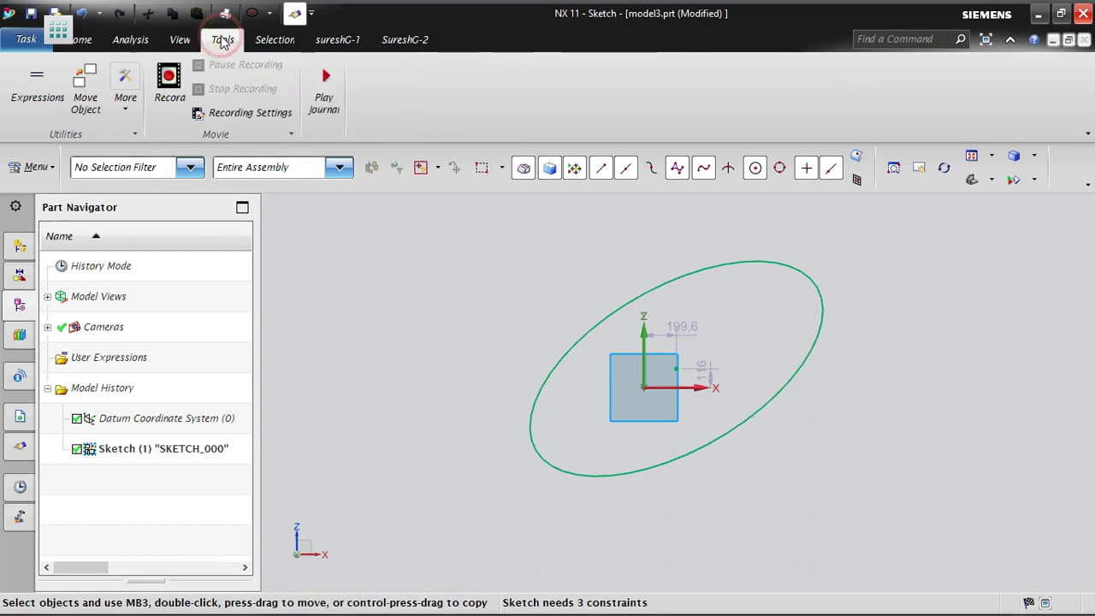
pyautogui.click(35, 99)
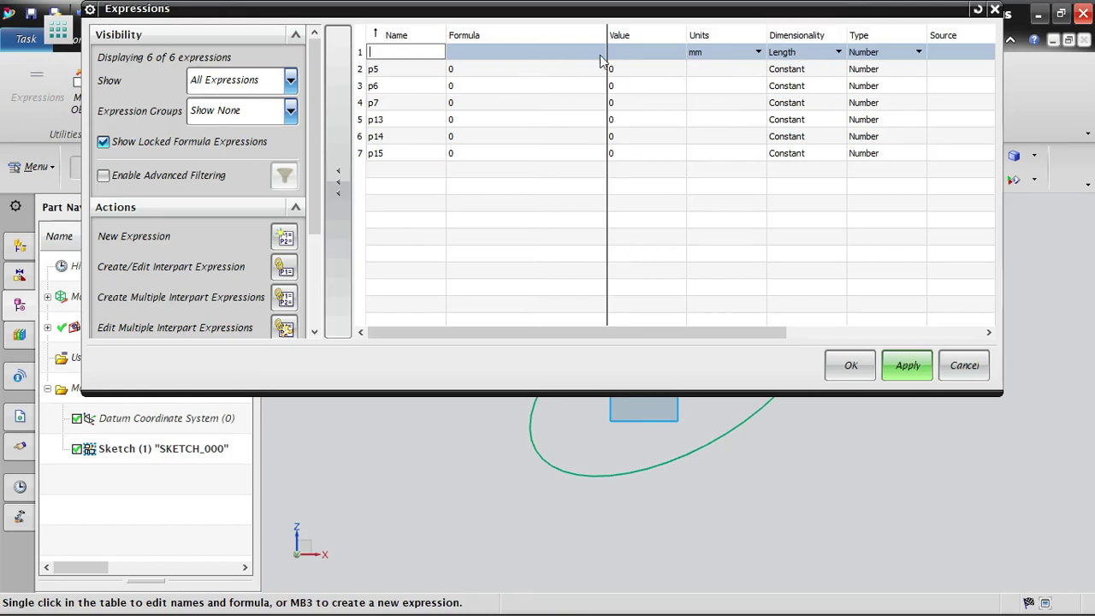
# Cancel the Expressions dialog and bring up the ellipse's right-click menu.
pyautogui.click(964, 368)
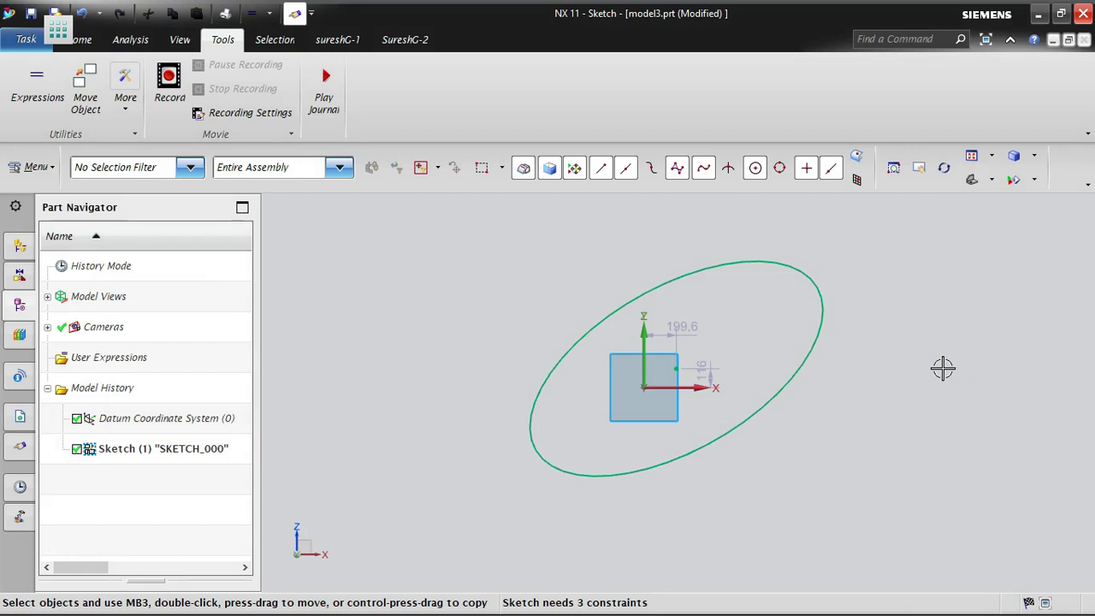
pyautogui.click(676, 370)
pyautogui.rightClick(676, 369)
# Delete the tilted ellipse from its right-click menu and return to the Home tab.
pyautogui.click(731, 473)
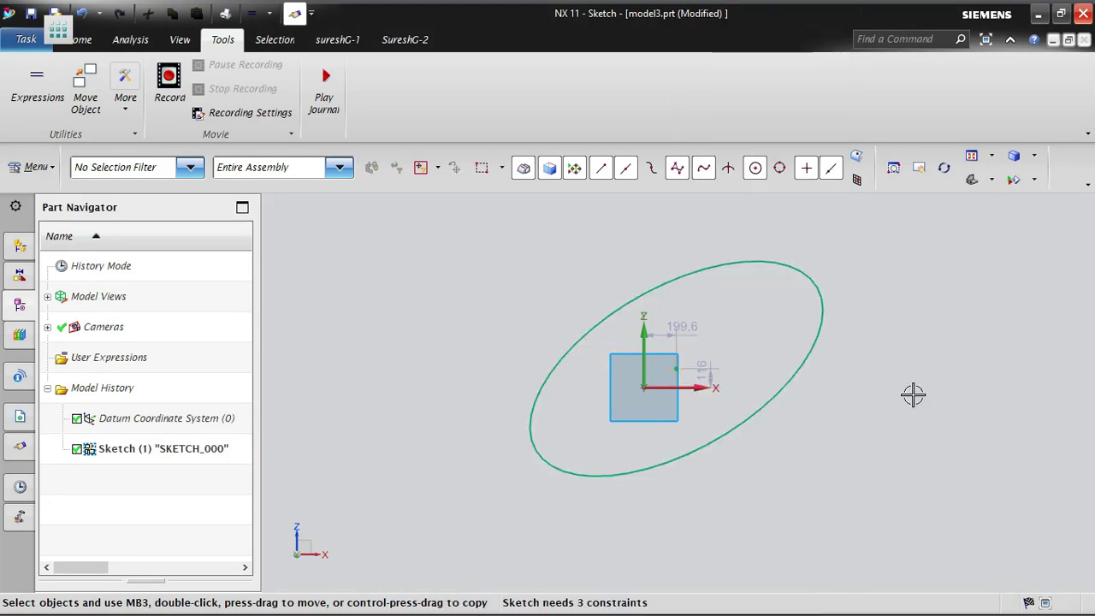
pyautogui.rightClick(669, 369)
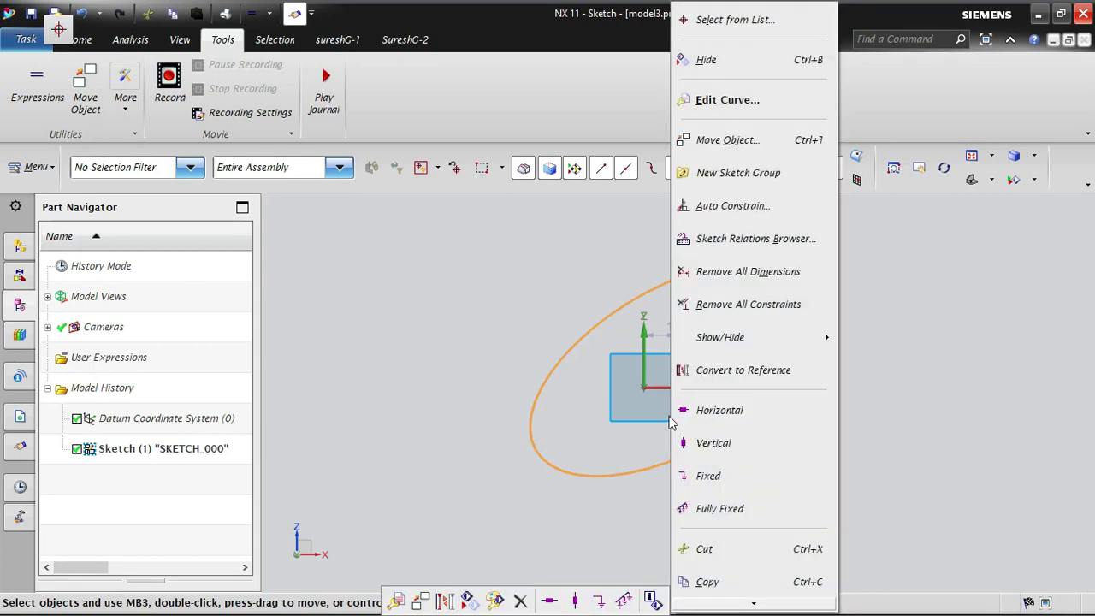
pyautogui.click(520, 602)
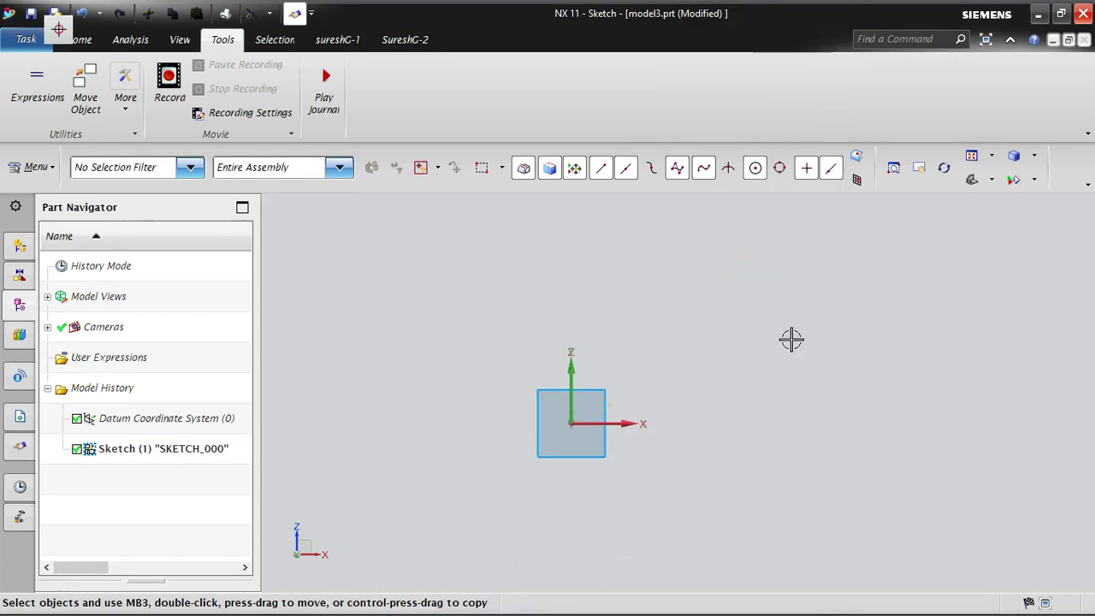
pyautogui.click(85, 43)
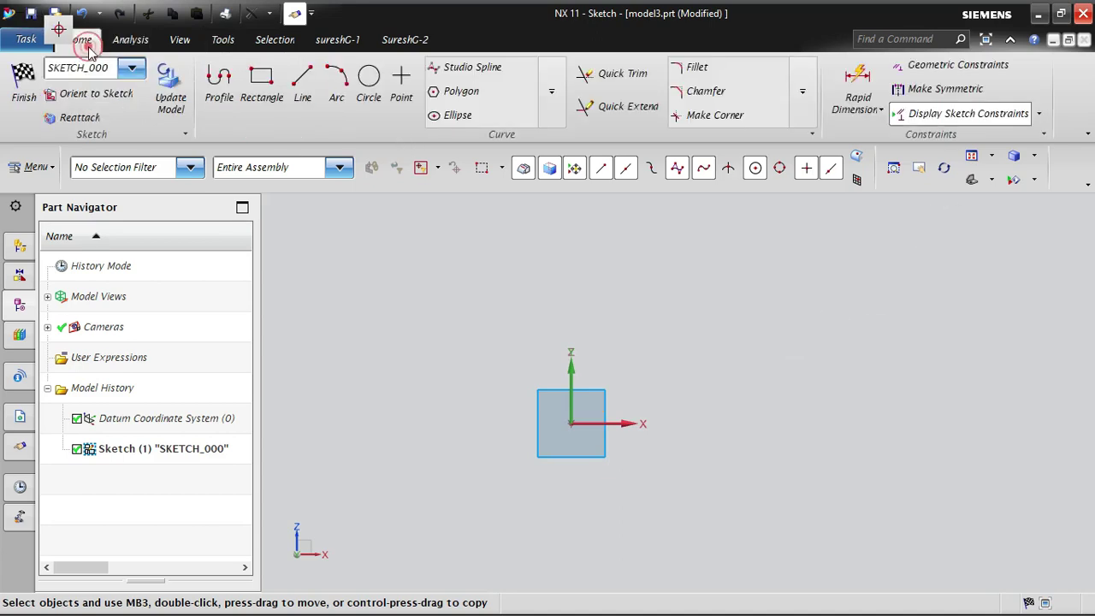
# Start a new ellipse centred on the datum origin using the Control Point snap.
pyautogui.click(475, 118)
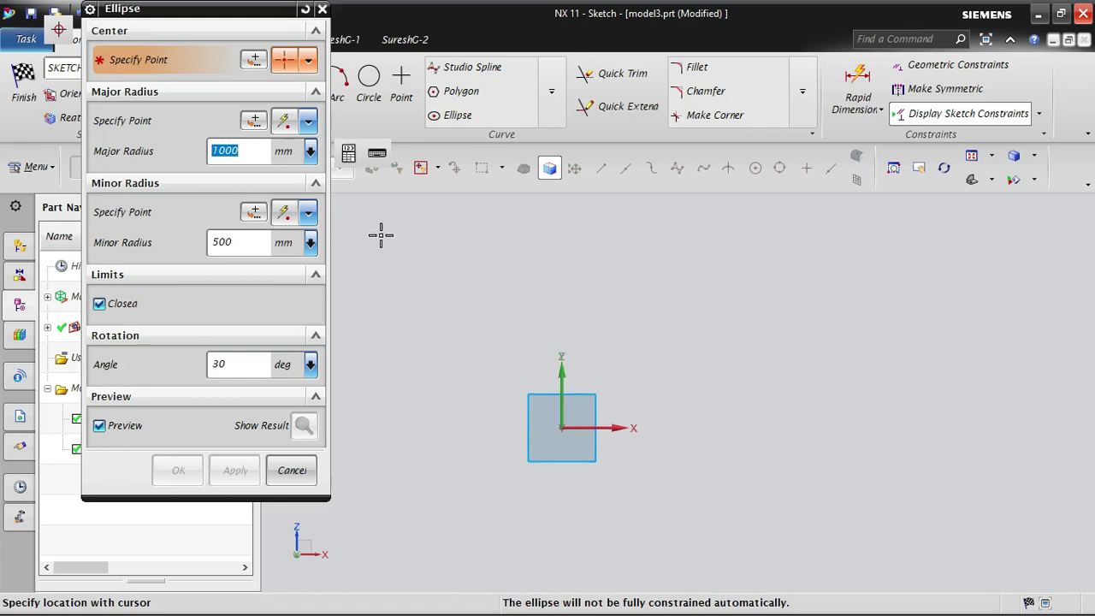
pyautogui.click(285, 66)
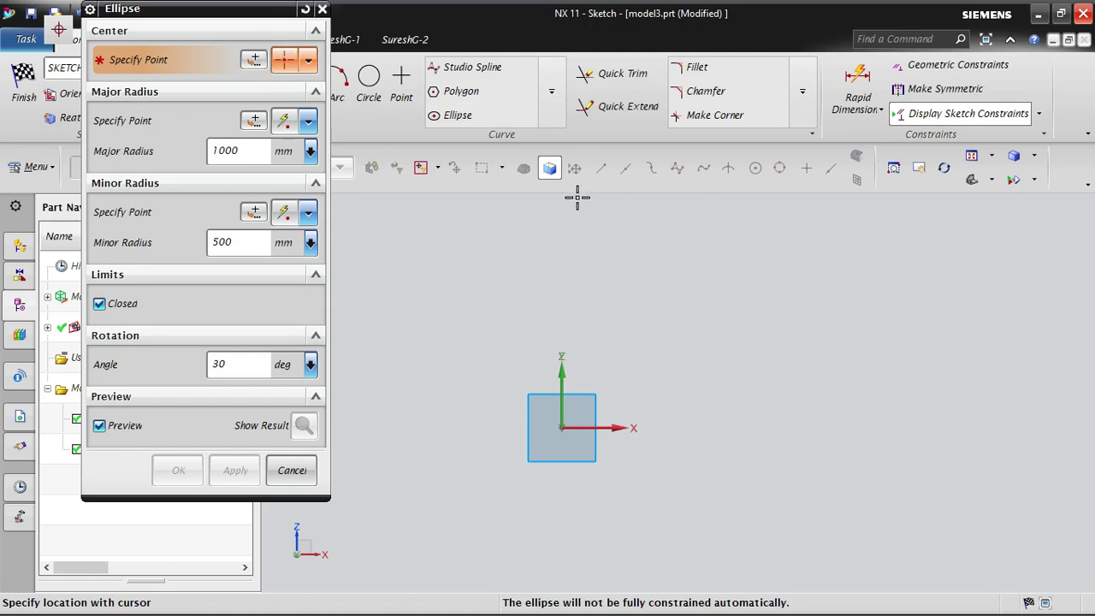
pyautogui.click(310, 62)
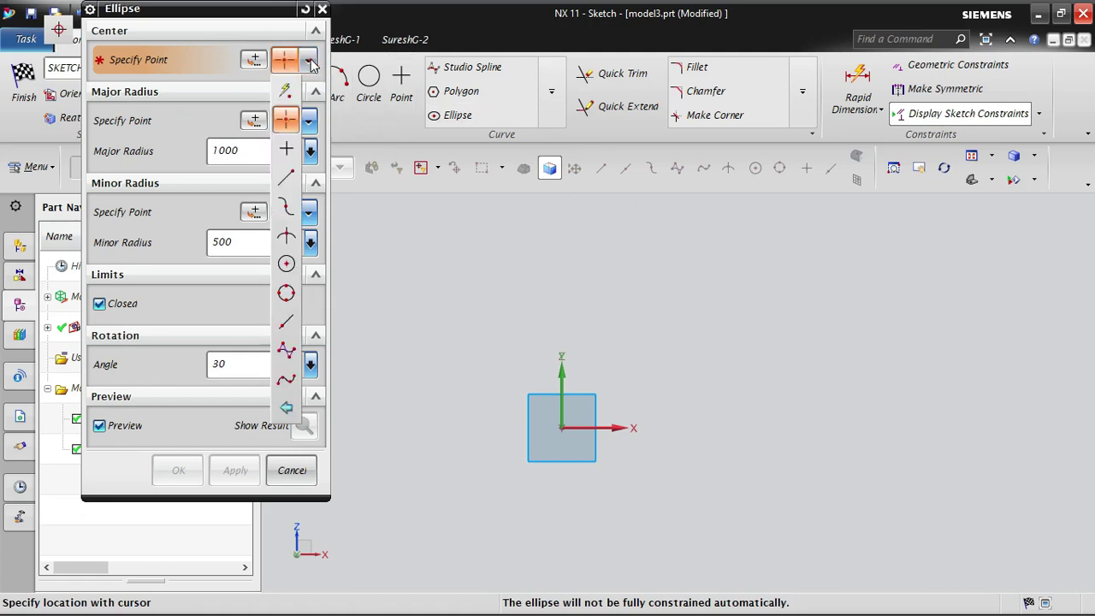
pyautogui.click(286, 207)
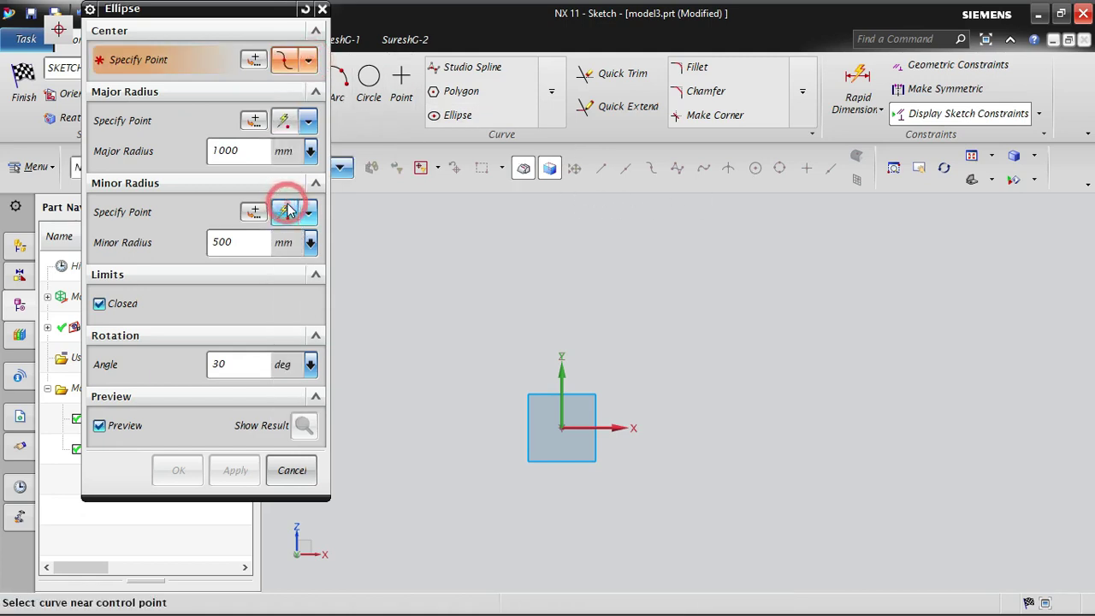
pyautogui.click(566, 425)
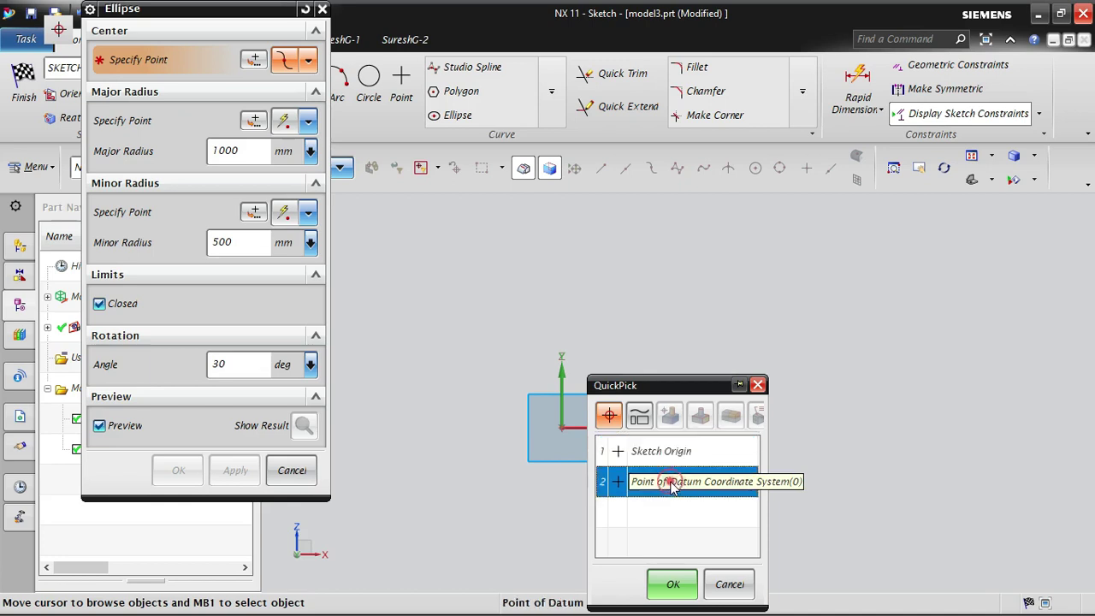
pyautogui.click(672, 586)
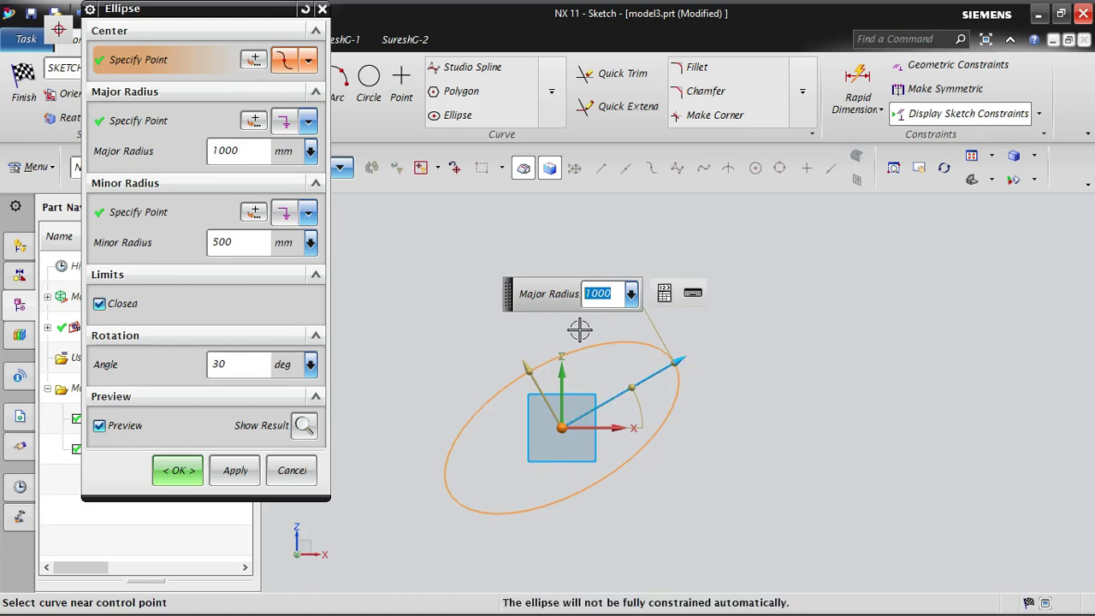
# Drag the major and minor radius handles to roughly size a long ellipse.
pyautogui.moveTo(680, 363); pyautogui.dragTo(827, 302)
pyautogui.moveTo(519, 372); pyautogui.dragTo(503, 326)
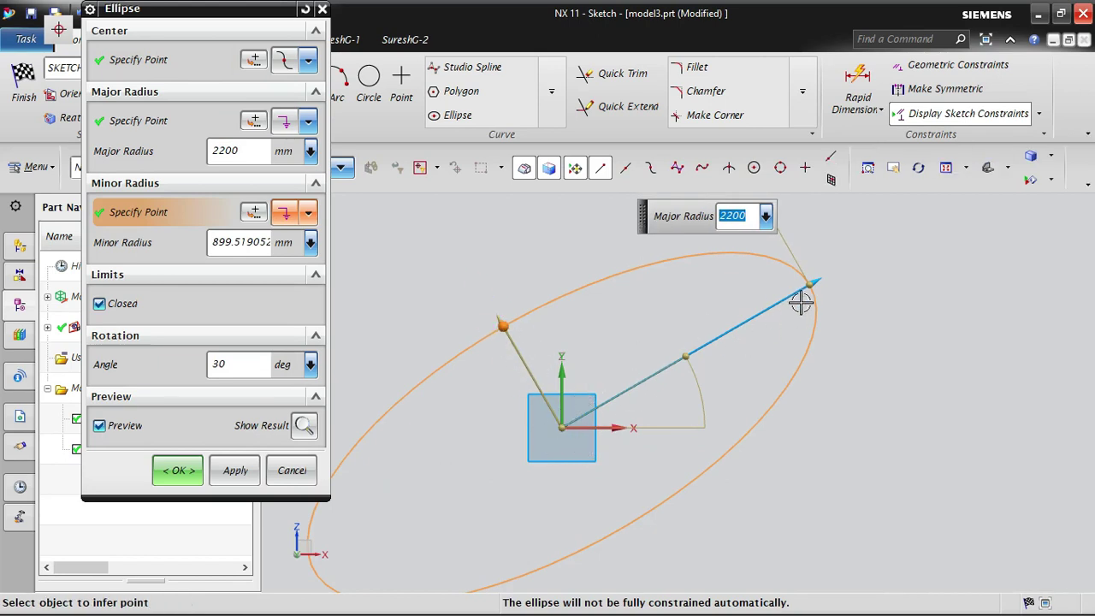
pyautogui.moveTo(812, 284); pyautogui.dragTo(743, 308)
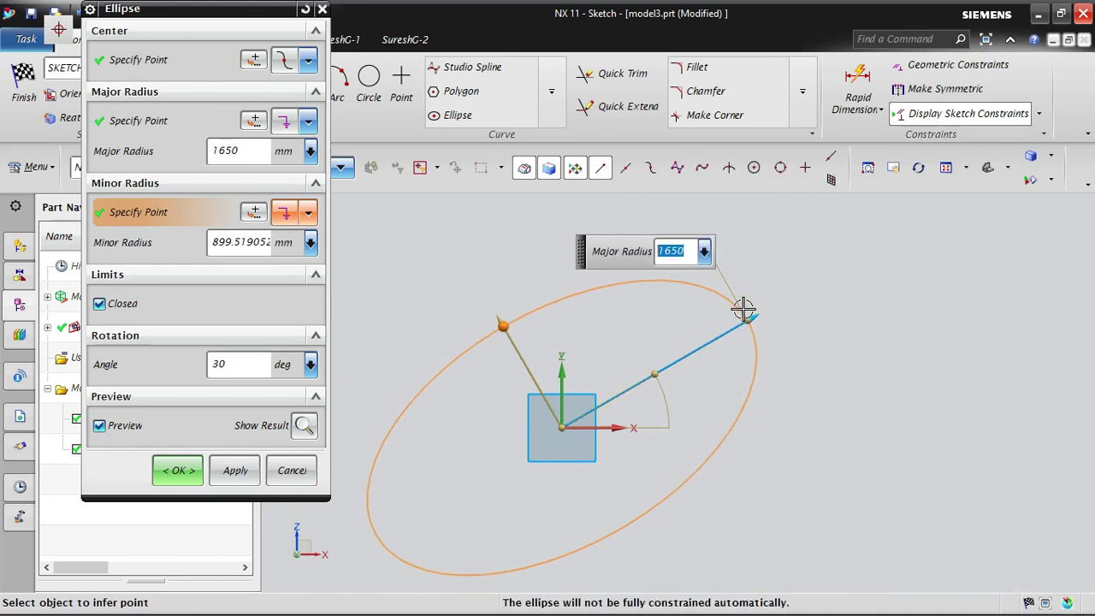
pyautogui.moveTo(502, 325); pyautogui.dragTo(370, 189)
pyautogui.scroll(-4, 673, 386)
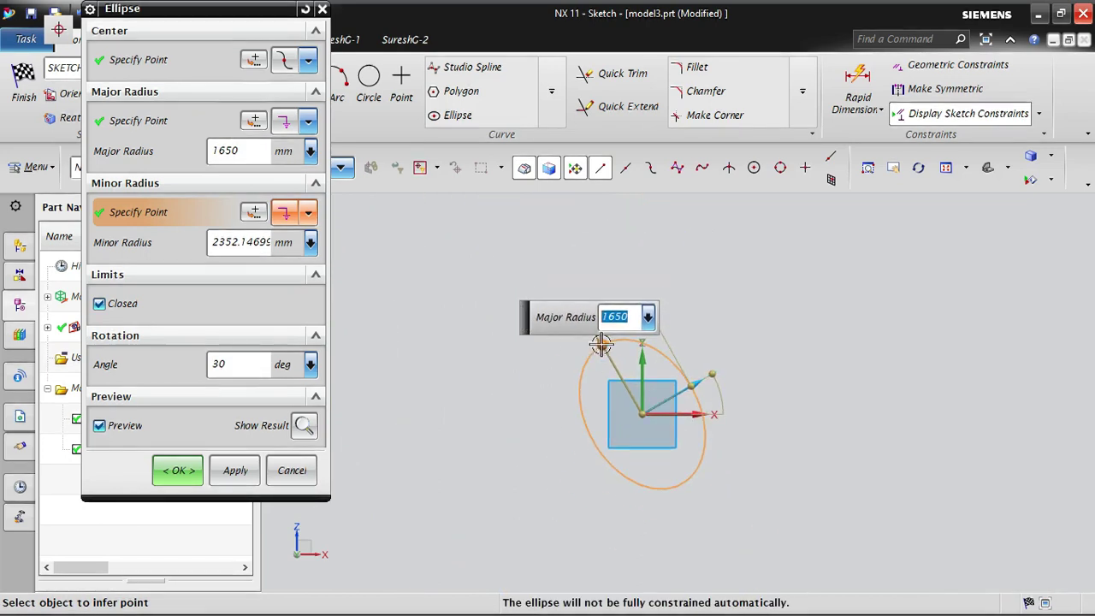
pyautogui.moveTo(582, 298); pyautogui.dragTo(568, 328)
pyautogui.moveTo(704, 379); pyautogui.dragTo(899, 264)
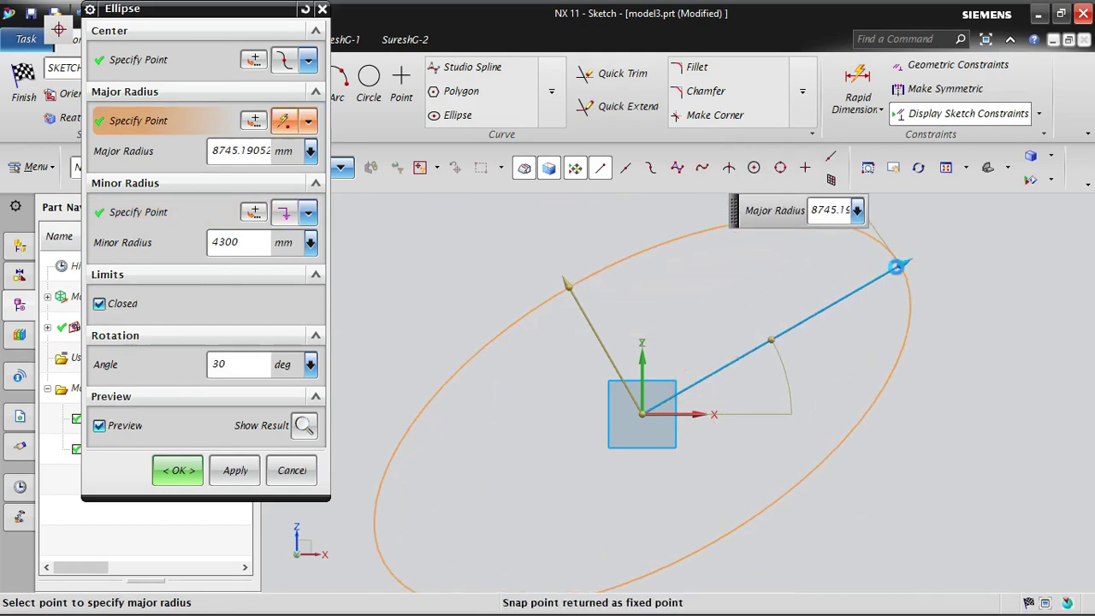
pyautogui.click(571, 295)
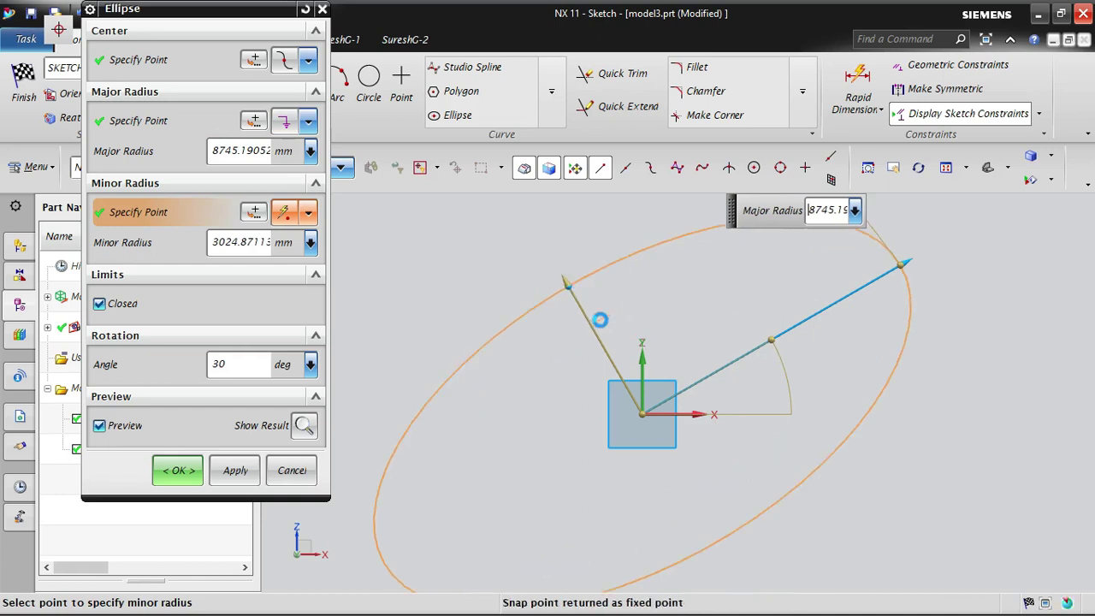
# Fine-tune to 9128.2 mm major and 3024.87 mm minor radius at 30°, then create it.
pyautogui.scroll(-2, 525, 383)
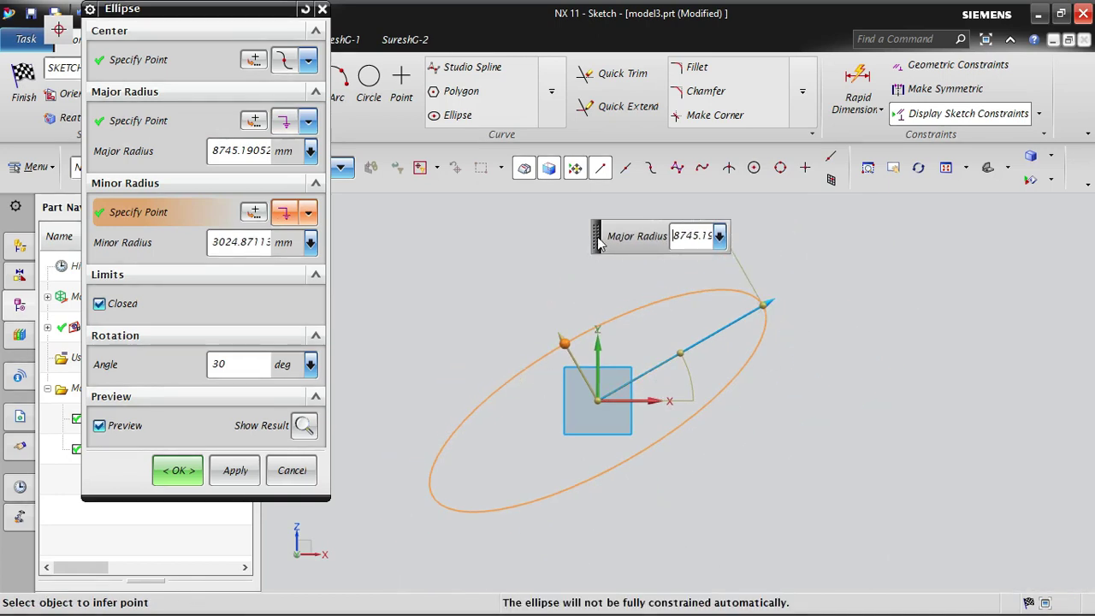
pyautogui.moveTo(770, 303); pyautogui.dragTo(735, 320)
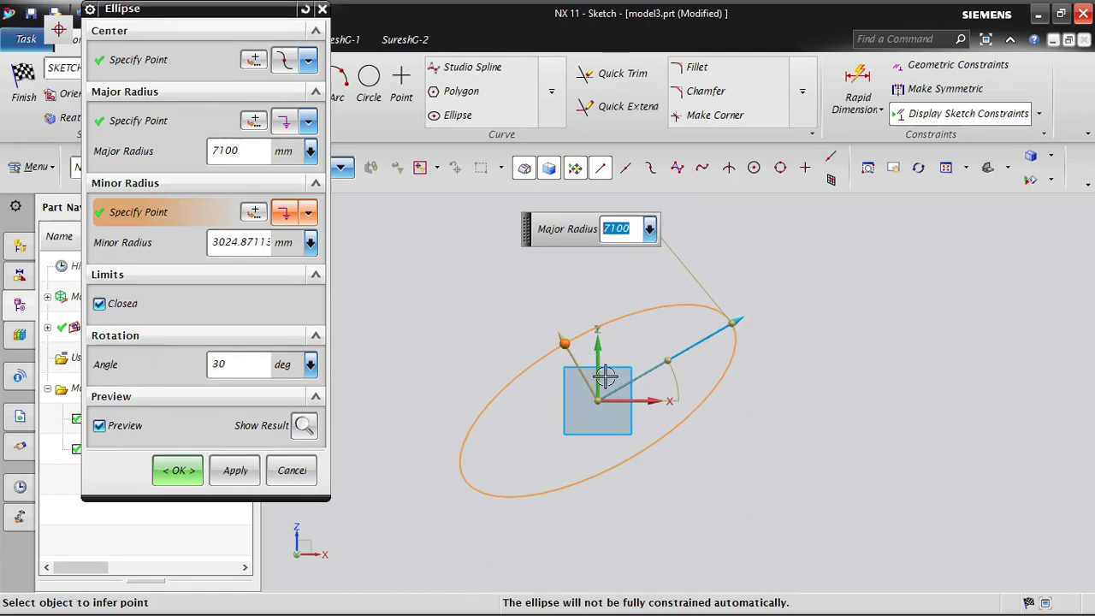
pyautogui.moveTo(732, 321); pyautogui.dragTo(770, 300)
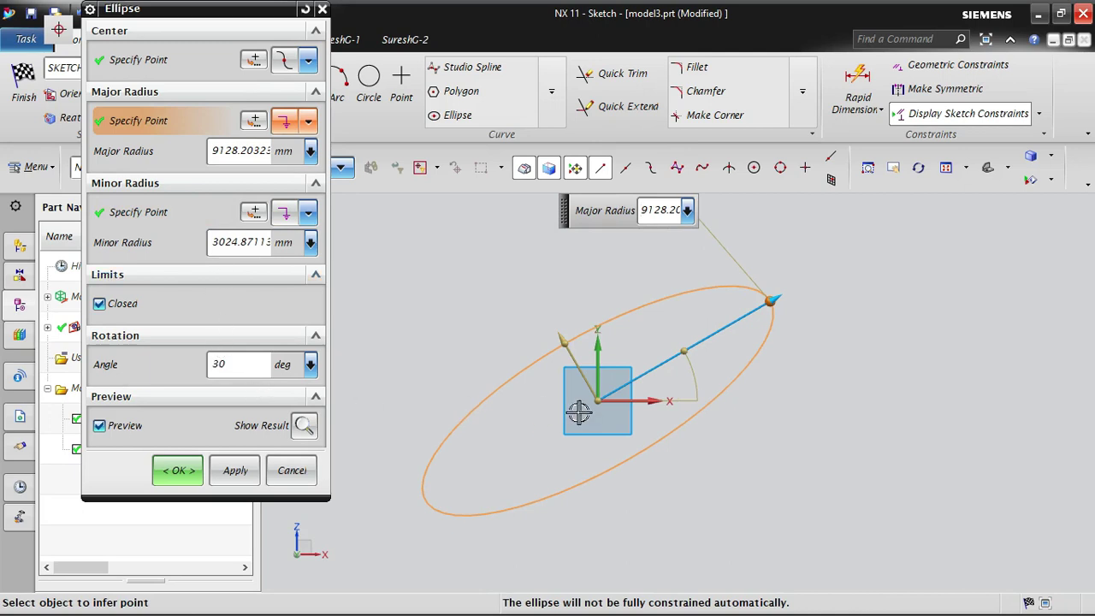
pyautogui.click(233, 364)
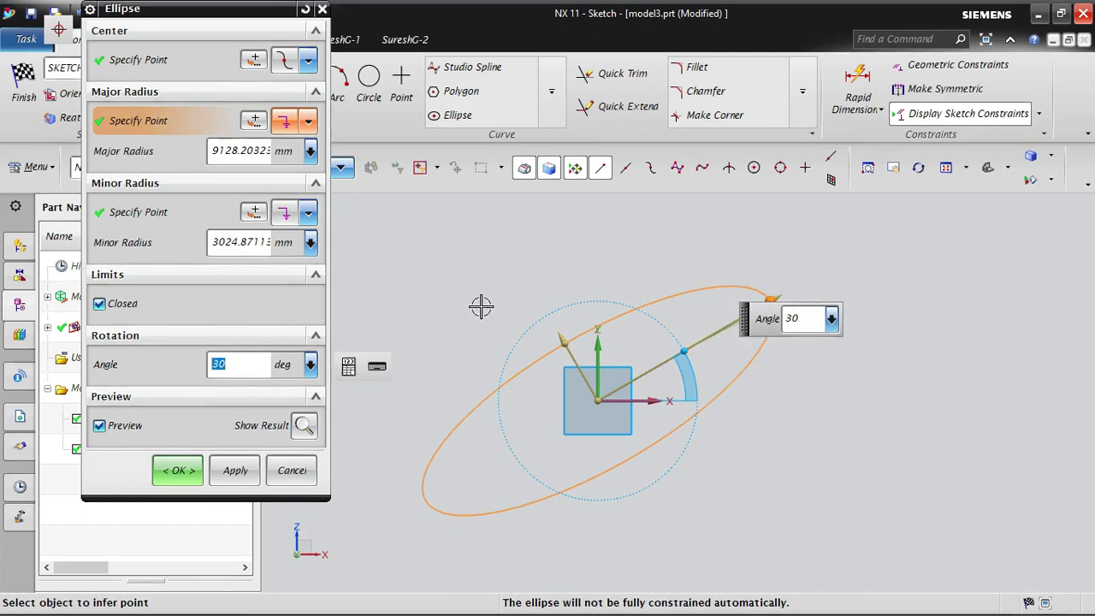
pyautogui.click(179, 472)
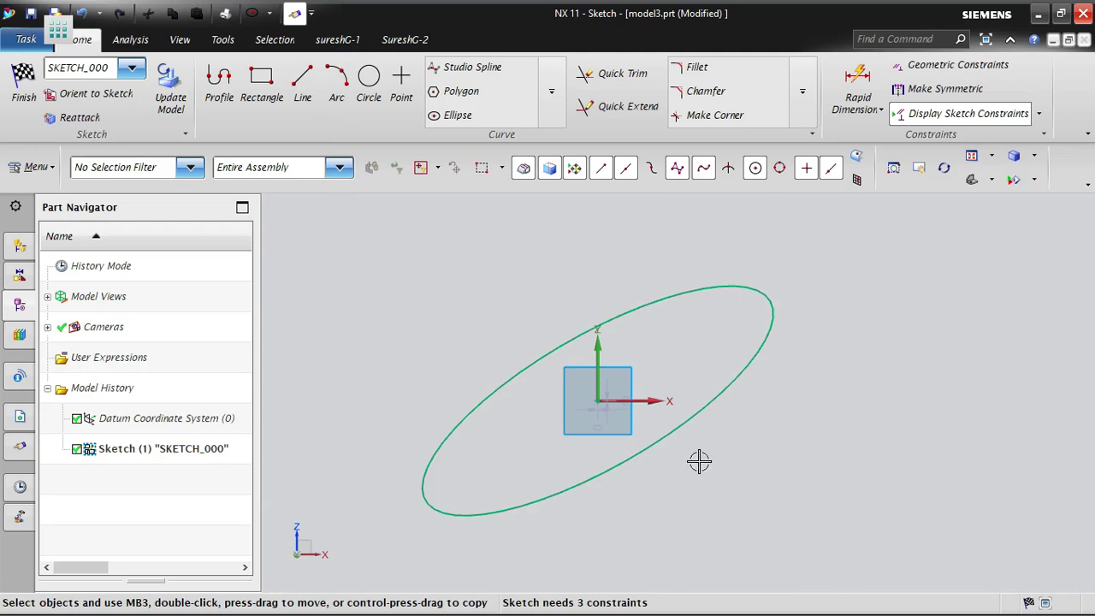
# Enable Continuous Auto Dimensioning and delete the two automatic linear dimensions at the origin.
pyautogui.scroll(3, 633, 432)
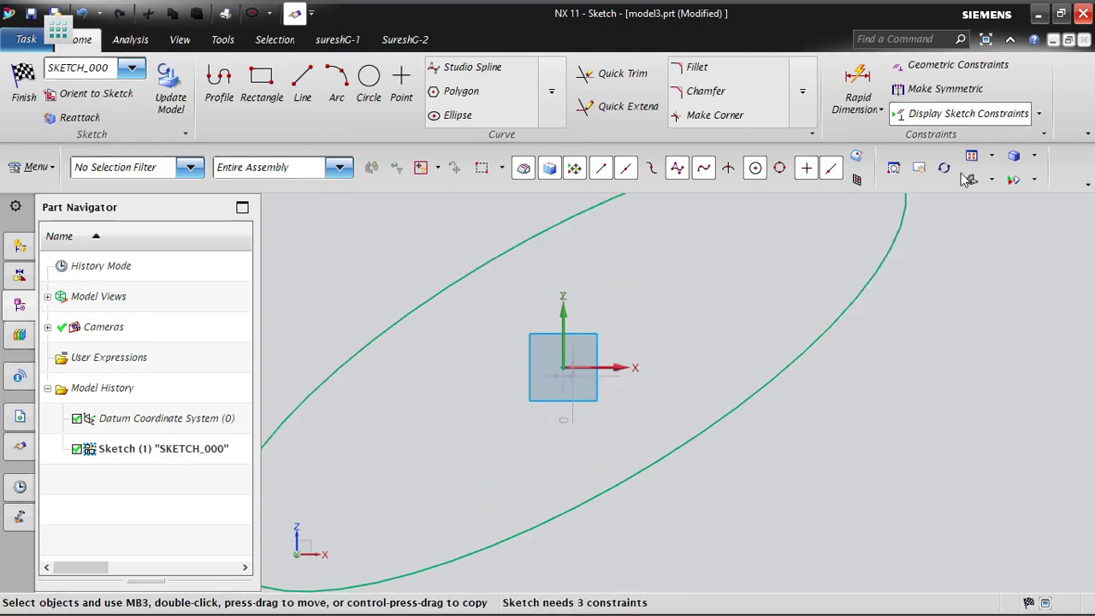
pyautogui.click(1041, 115)
pyautogui.click(941, 481)
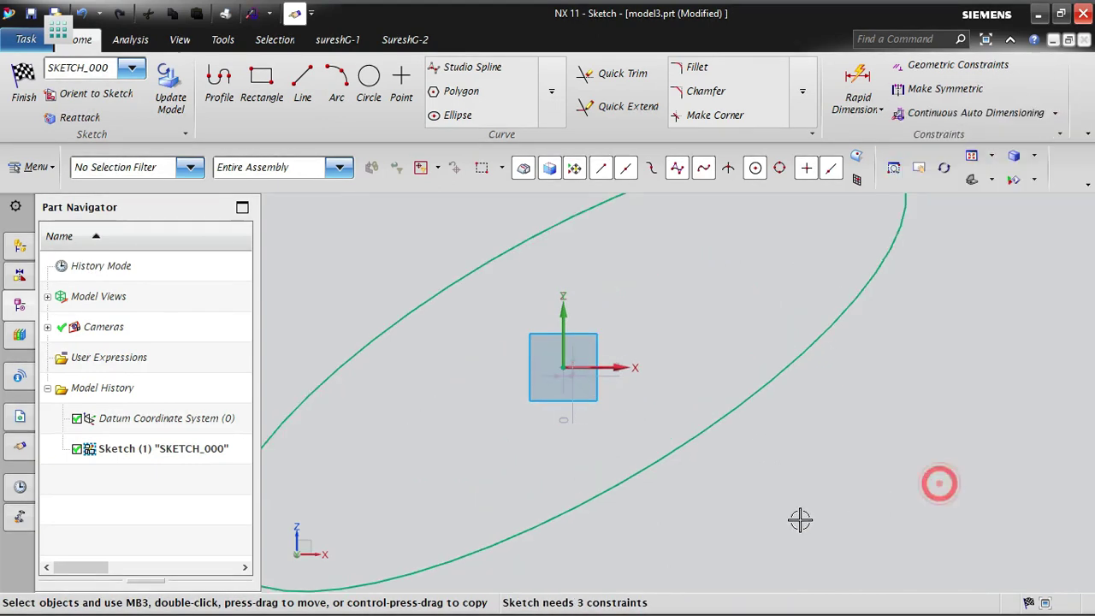
pyautogui.click(558, 415)
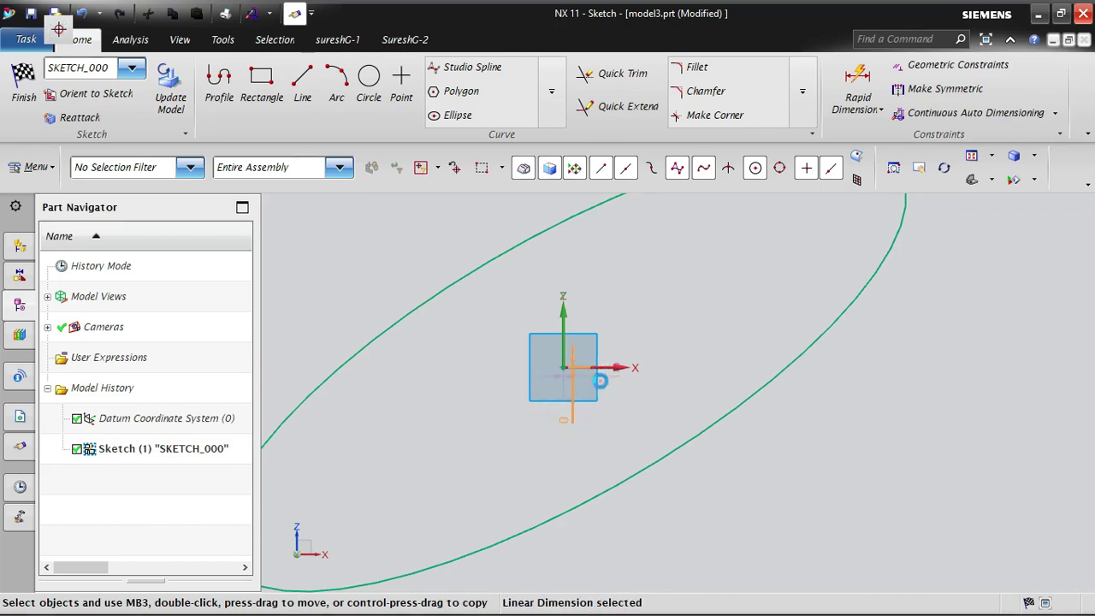
pyautogui.click(601, 382)
pyautogui.press('Delete')
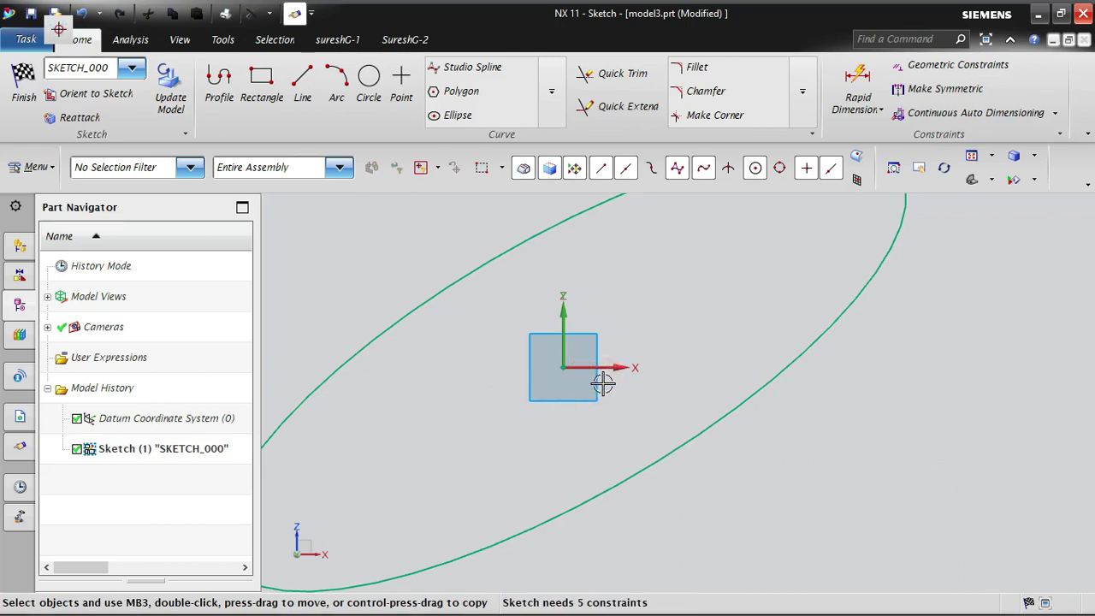
pyautogui.scroll(-3, 669, 351)
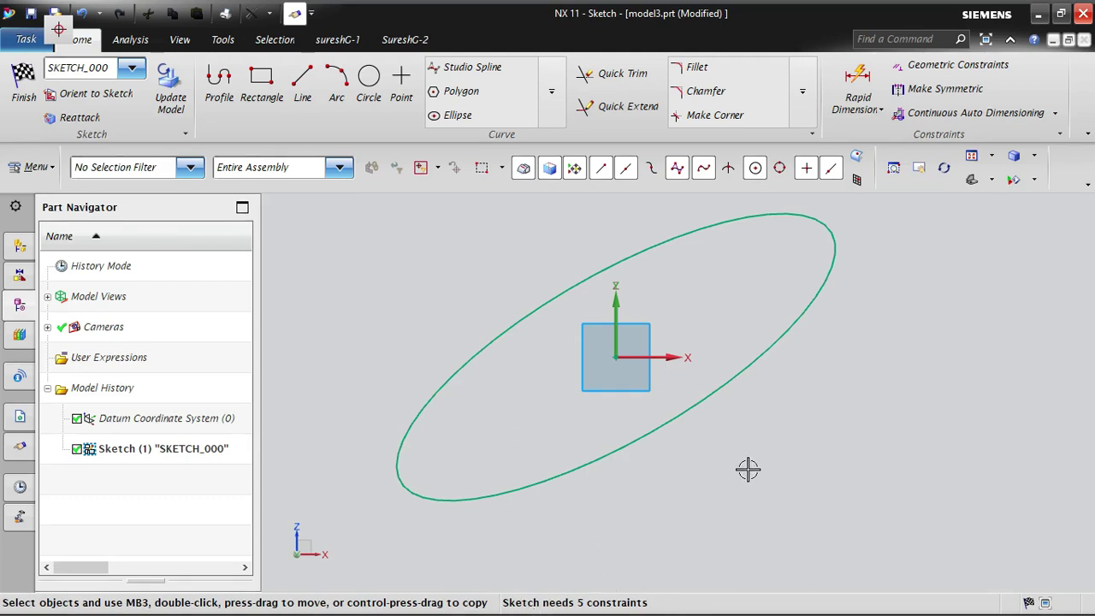
# Move the ellipse aside, then constrain its centre coincident with the datum coordinate system origin.
pyautogui.moveTo(615, 351); pyautogui.dragTo(757, 334)
pyautogui.click(738, 315)
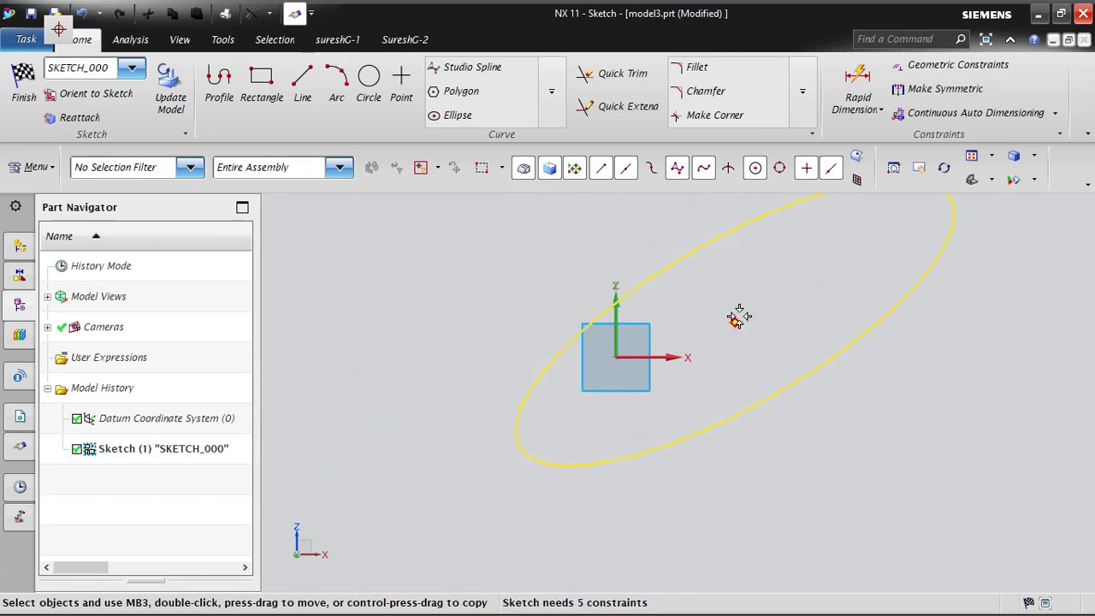
pyautogui.click(617, 359)
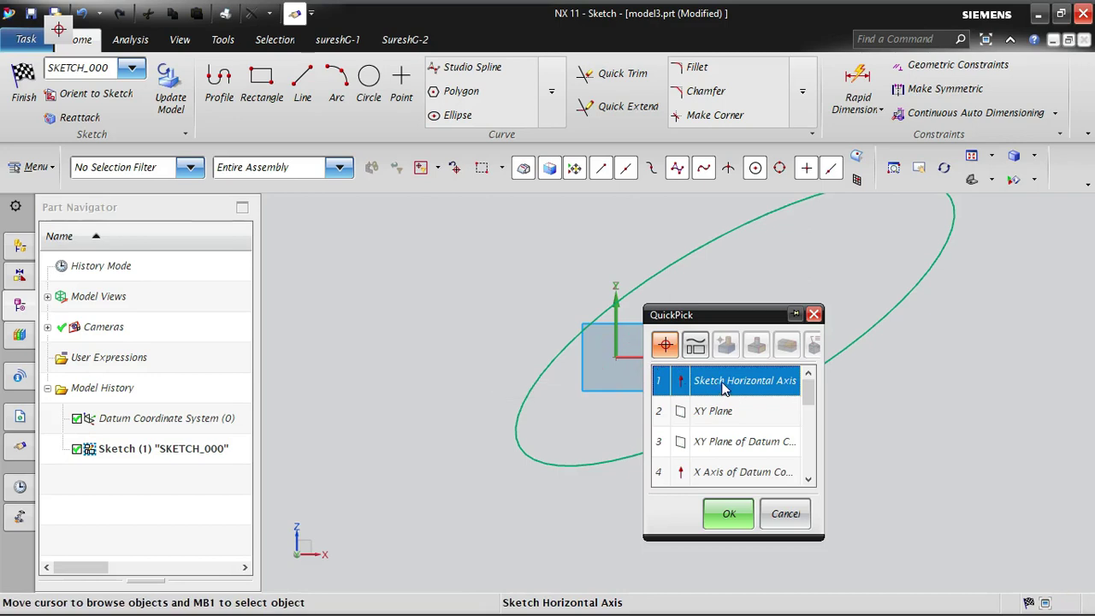
pyautogui.scroll(-4, 697, 466)
pyautogui.scroll(1, 744, 454)
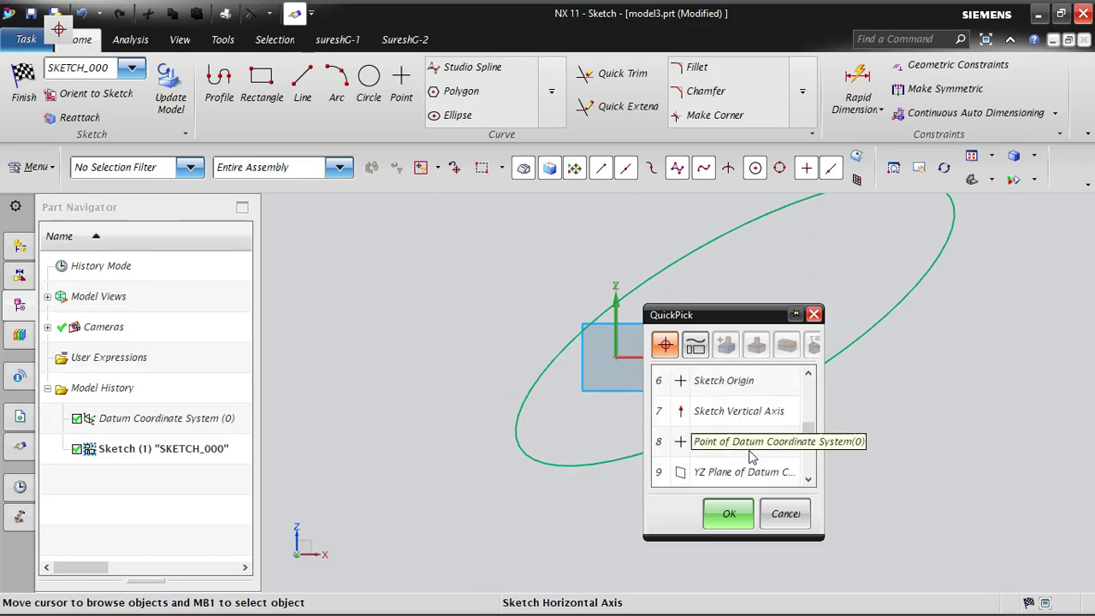
pyautogui.click(728, 513)
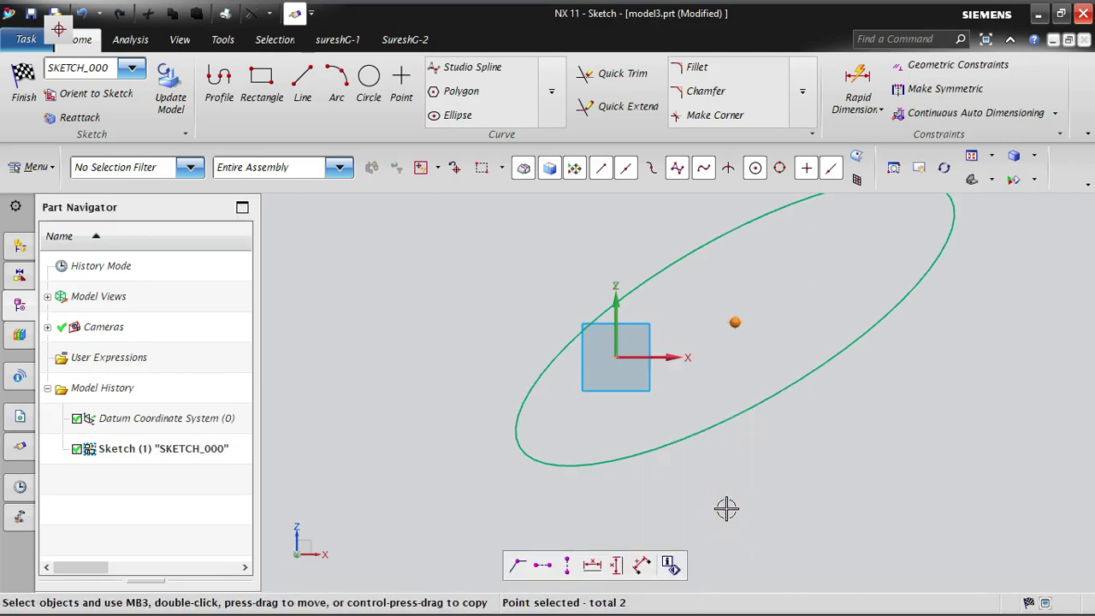
pyautogui.click(517, 564)
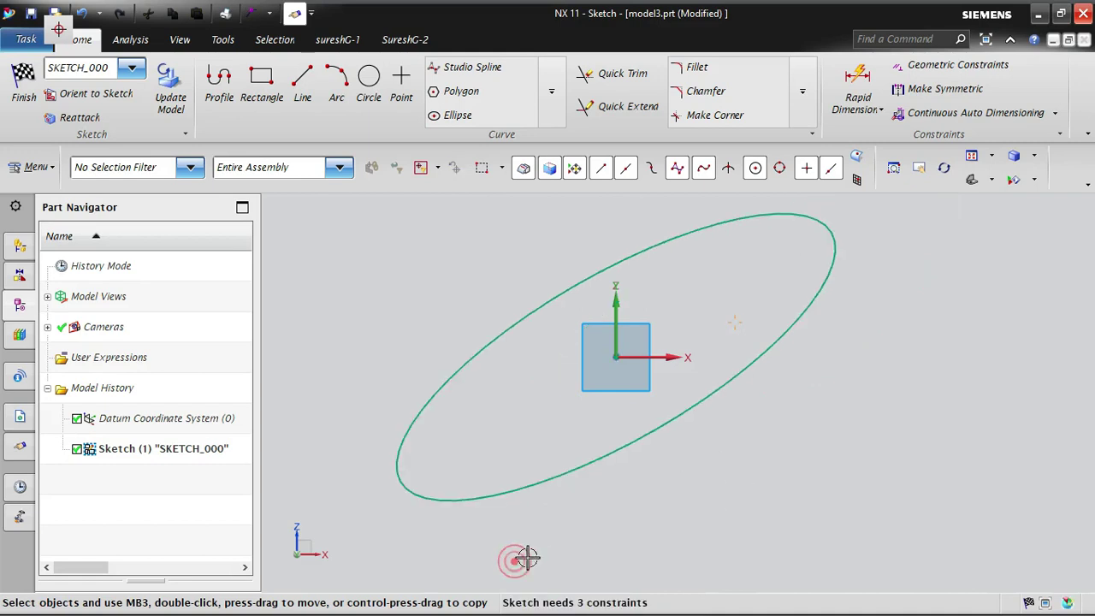
pyautogui.scroll(-2, 643, 419)
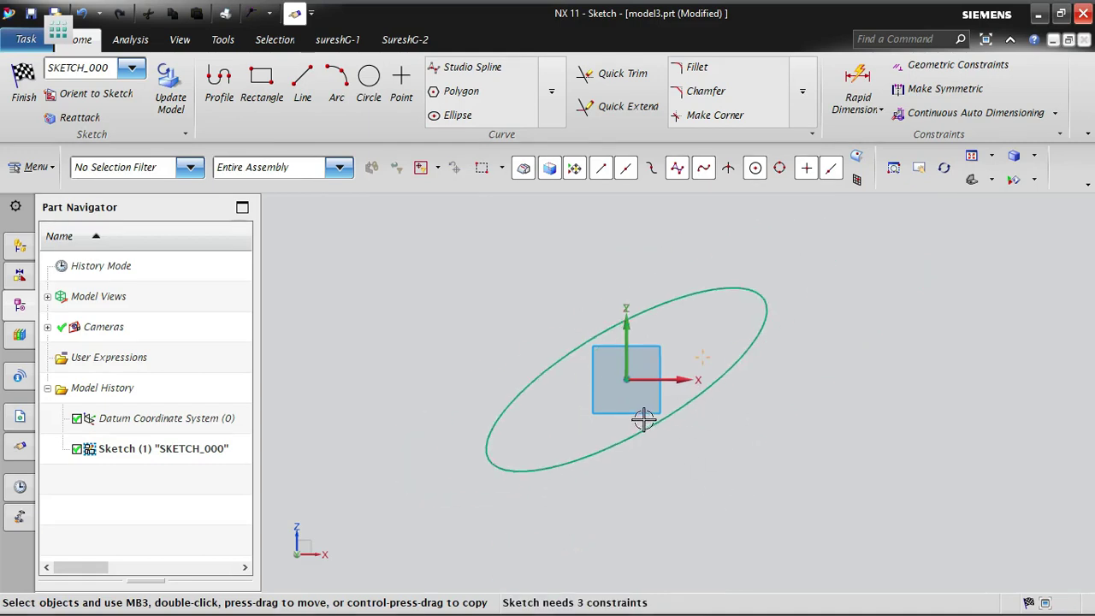
pyautogui.scroll(2, 872, 420)
pyautogui.scroll(-2, 828, 491)
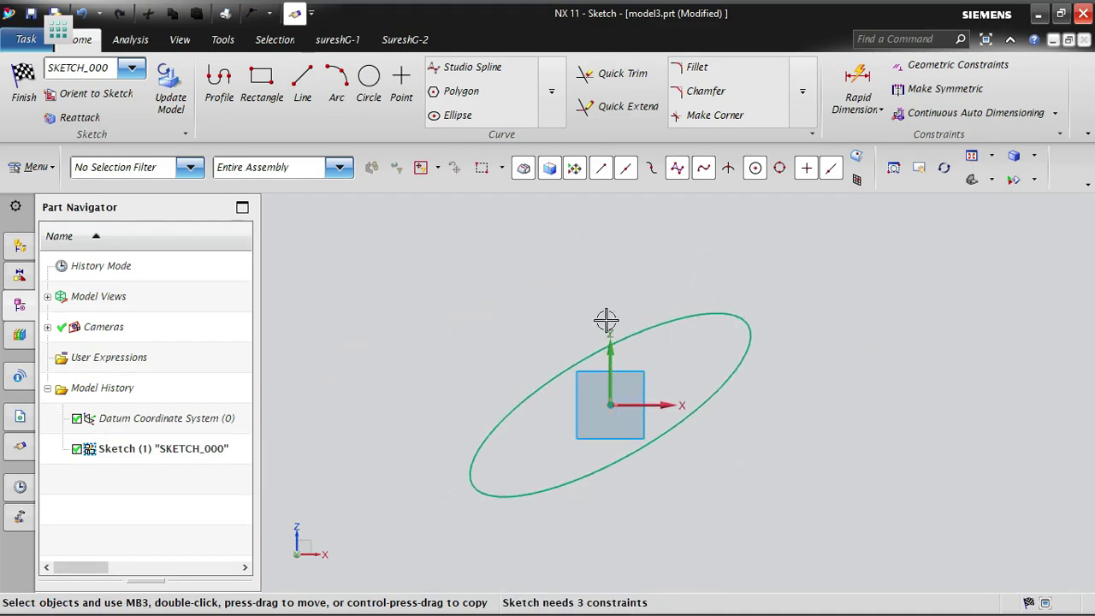
pyautogui.scroll(1, 606, 320)
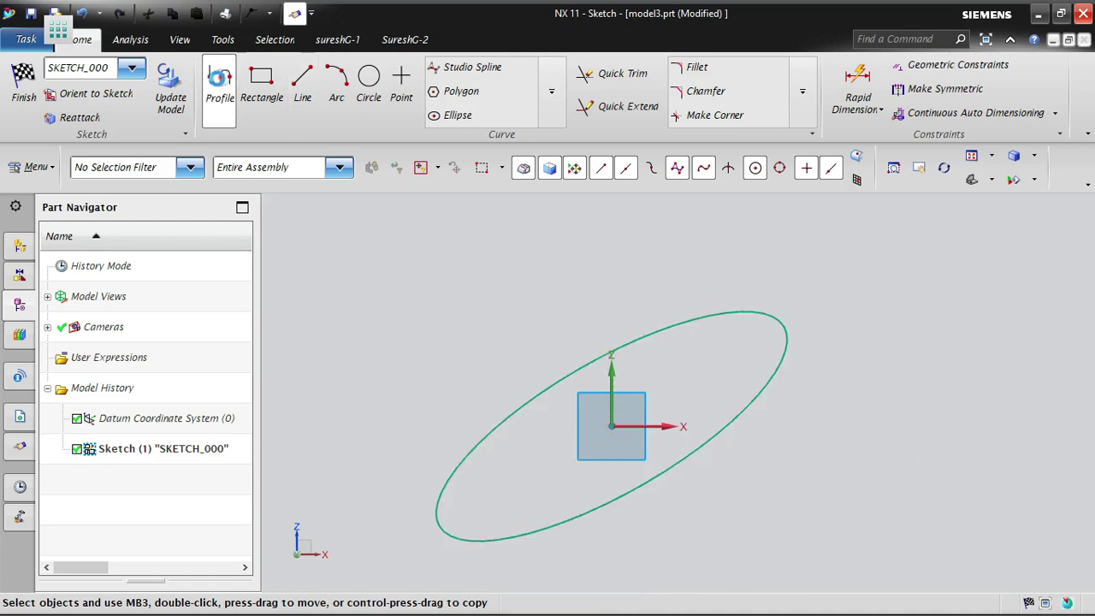
# Draw two Profile lines from the ellipse centre, one upper-left and one up-right past the ellipse.
pyautogui.click(219, 84)
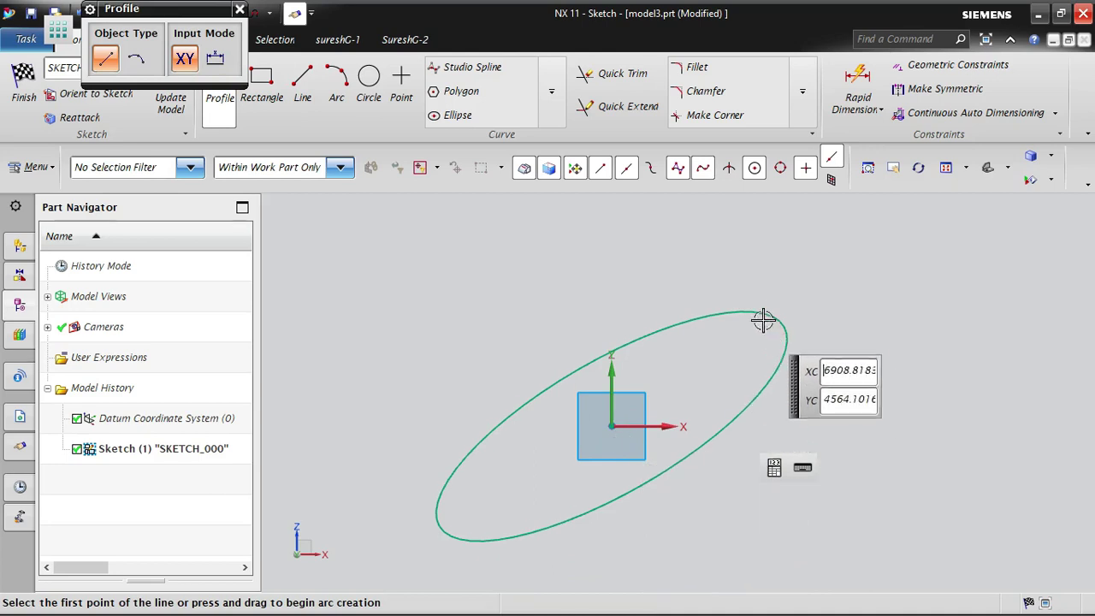
pyautogui.click(692, 439)
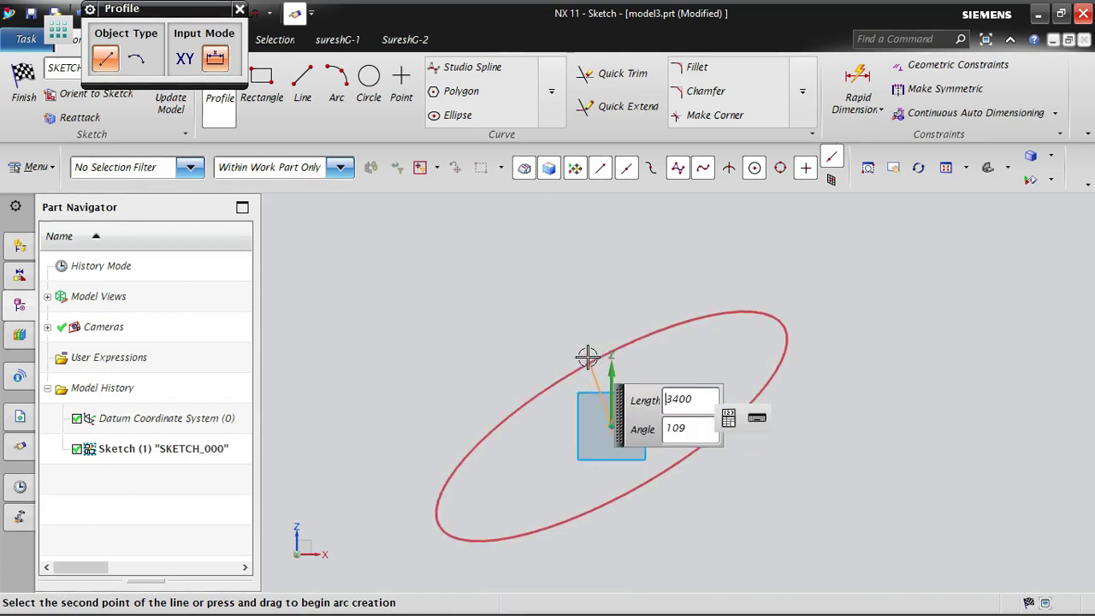
pyautogui.click(559, 337)
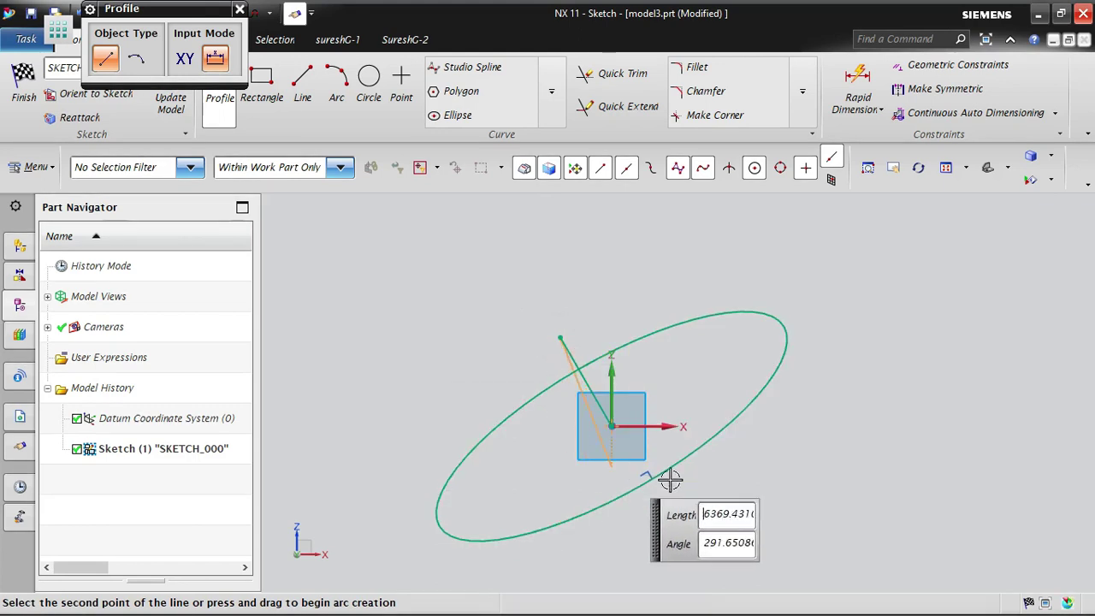
pyautogui.press('Escape')
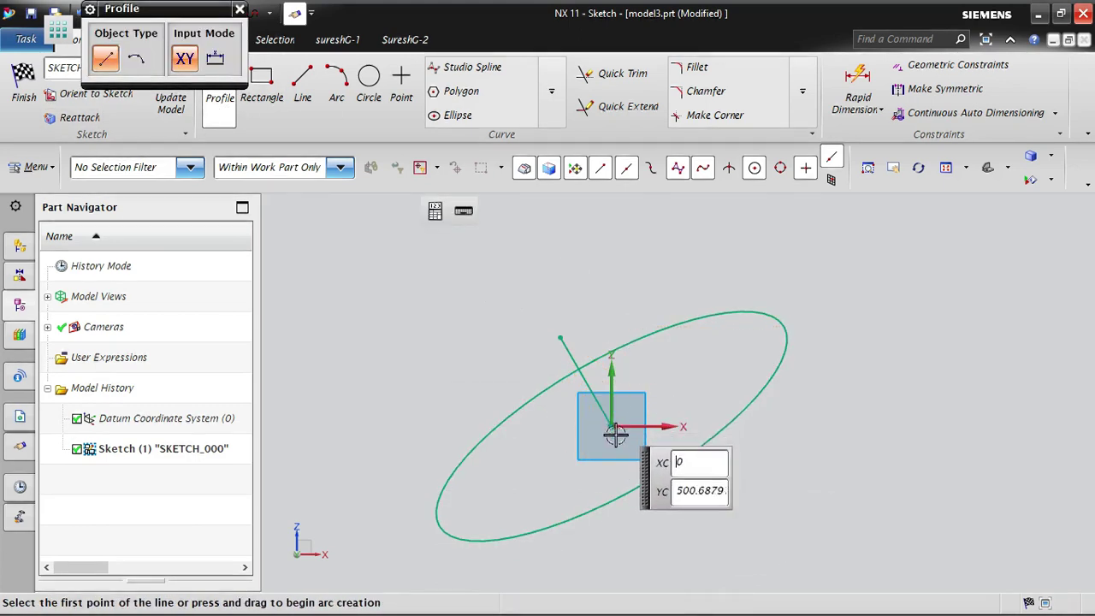
pyautogui.click(611, 426)
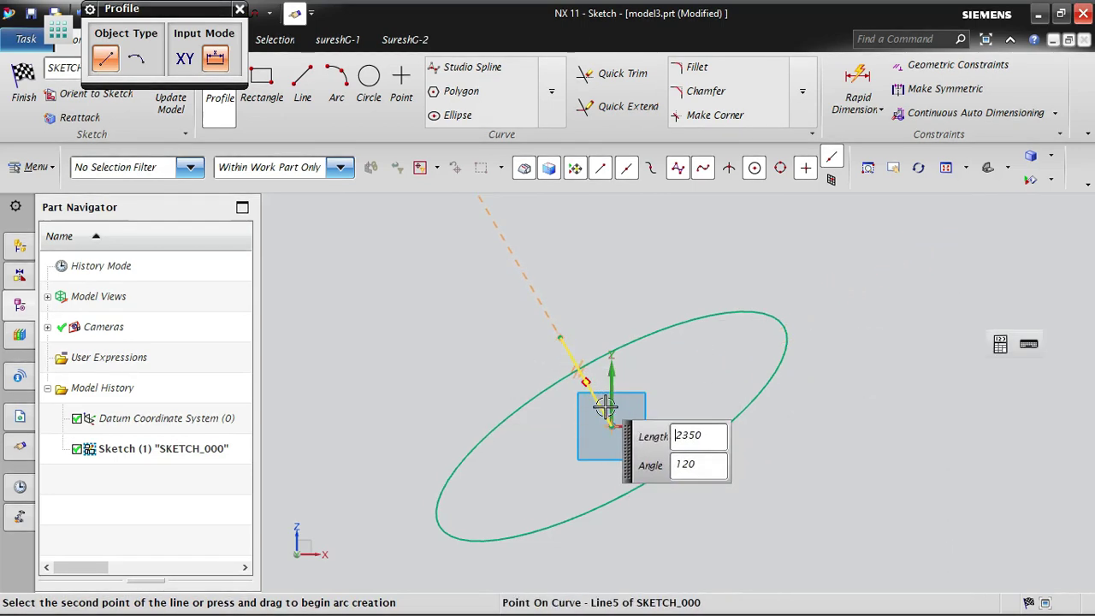
pyautogui.click(850, 291)
pyautogui.middleClick(807, 419)
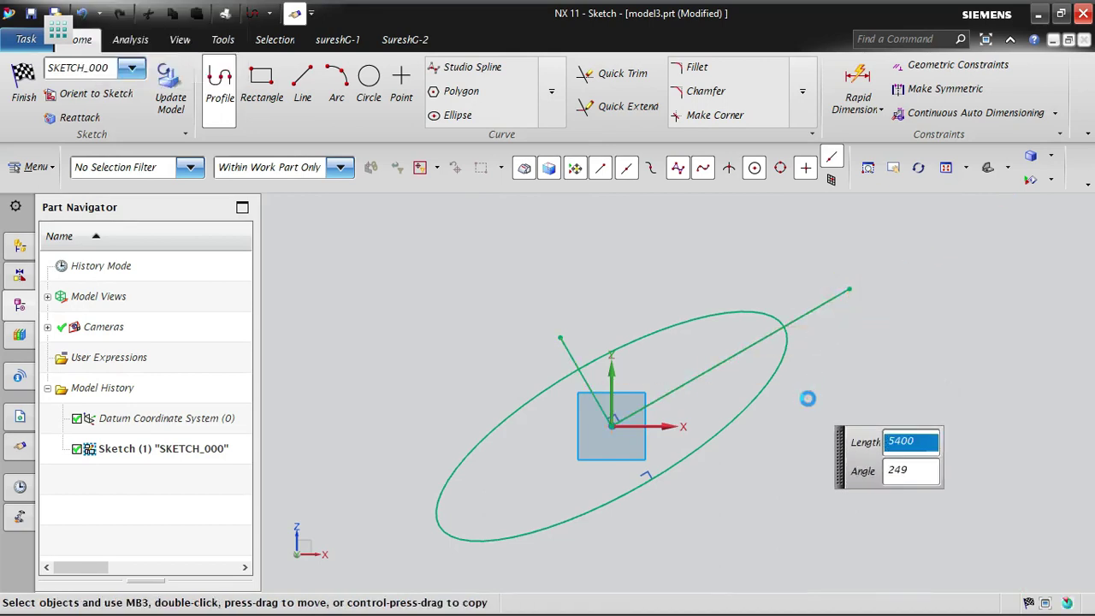
pyautogui.click(239, 10)
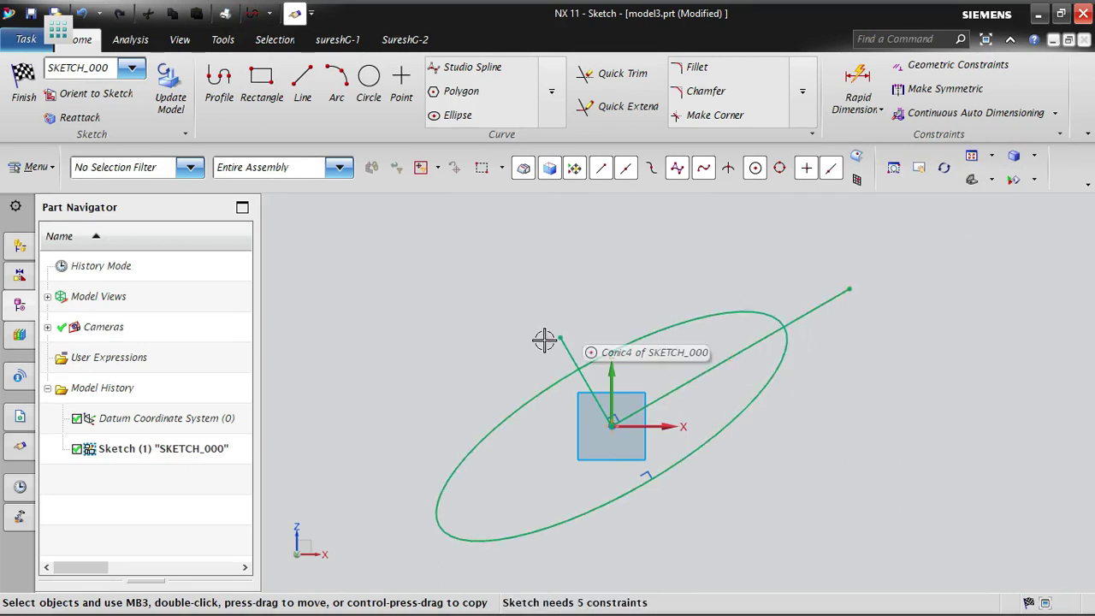
# Quick Trim the upper-right and upper-left line ends lying outside the ellipse.
pyautogui.click(783, 331)
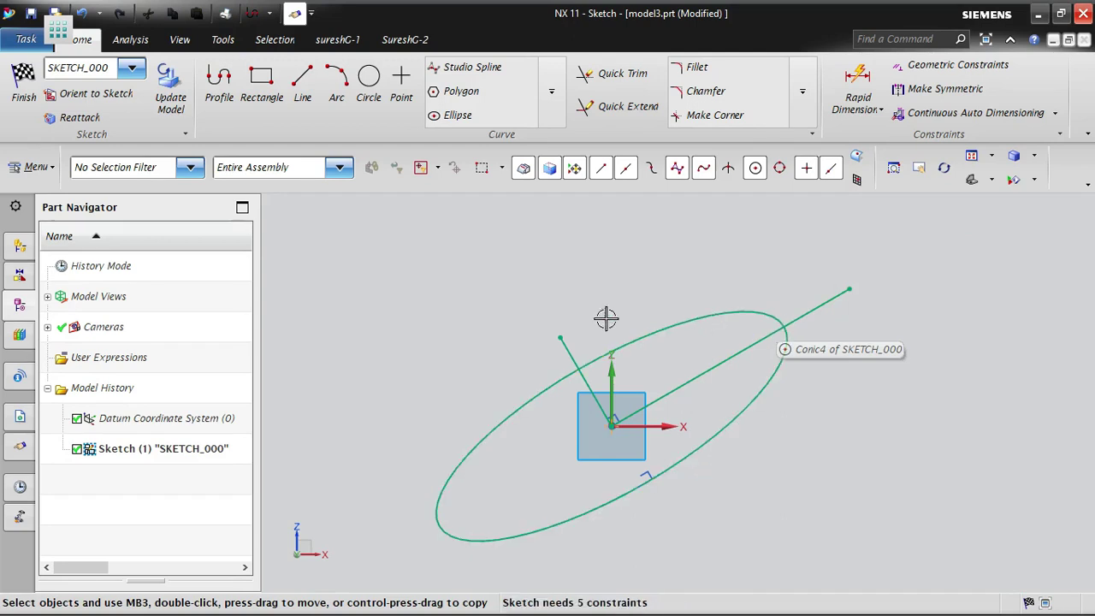
pyautogui.click(637, 79)
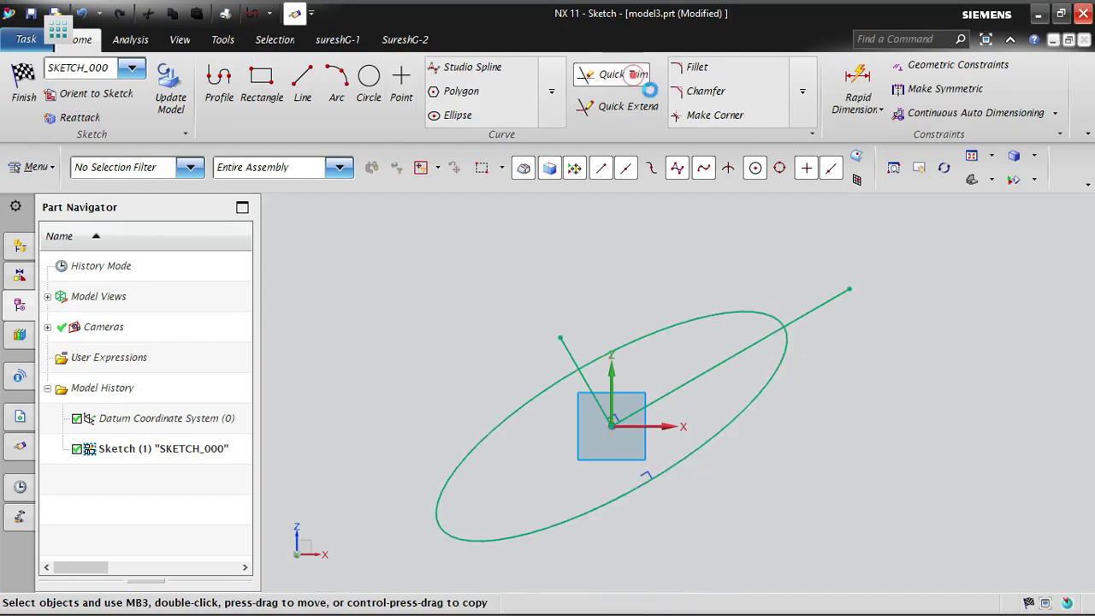
pyautogui.click(796, 318)
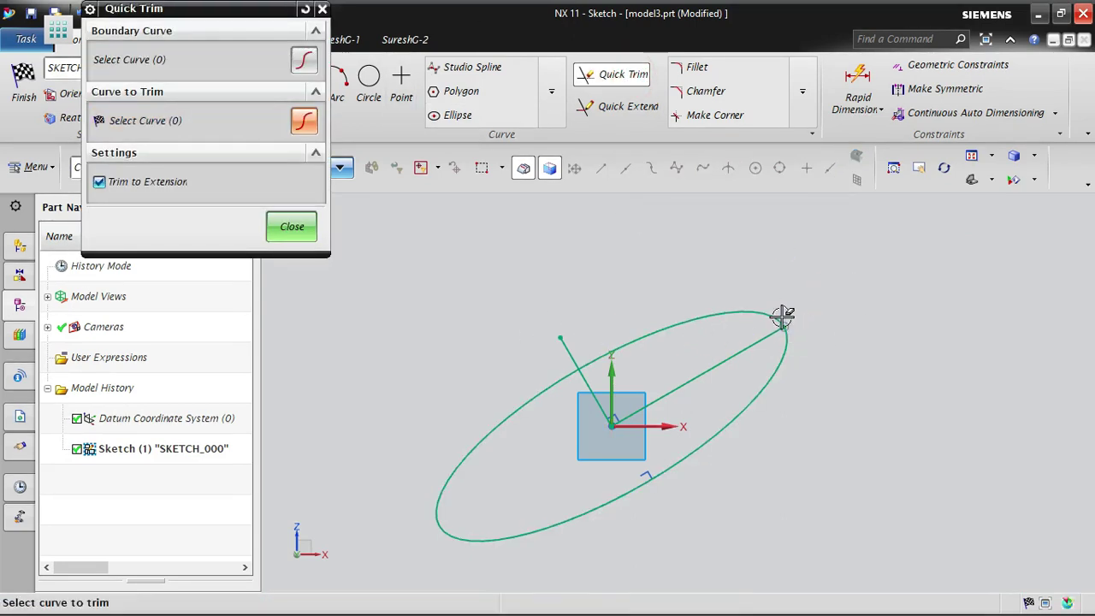
pyautogui.click(567, 343)
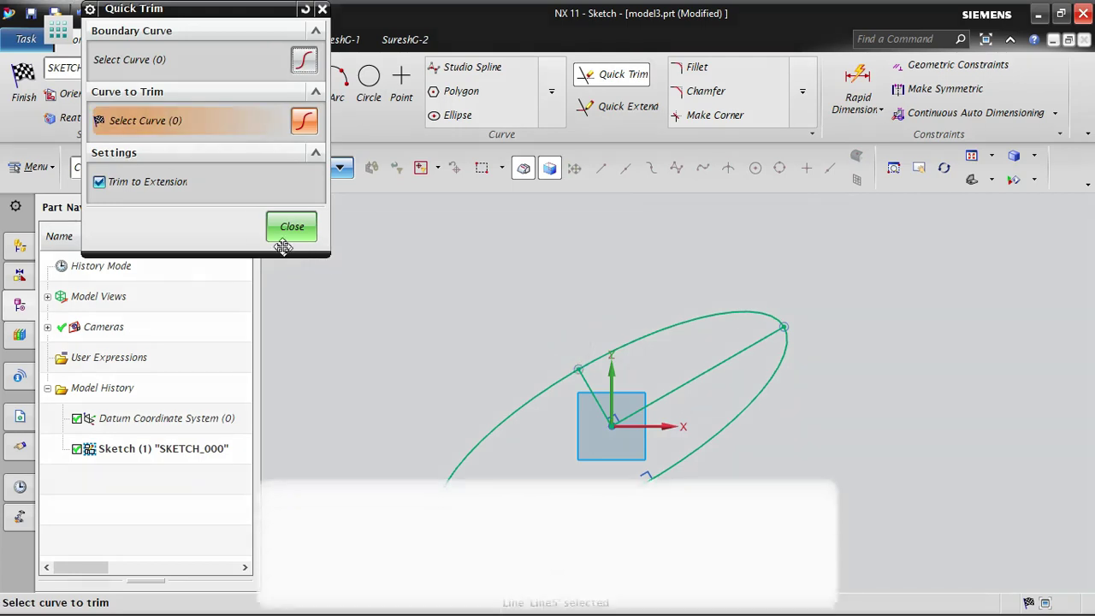
pyautogui.click(287, 227)
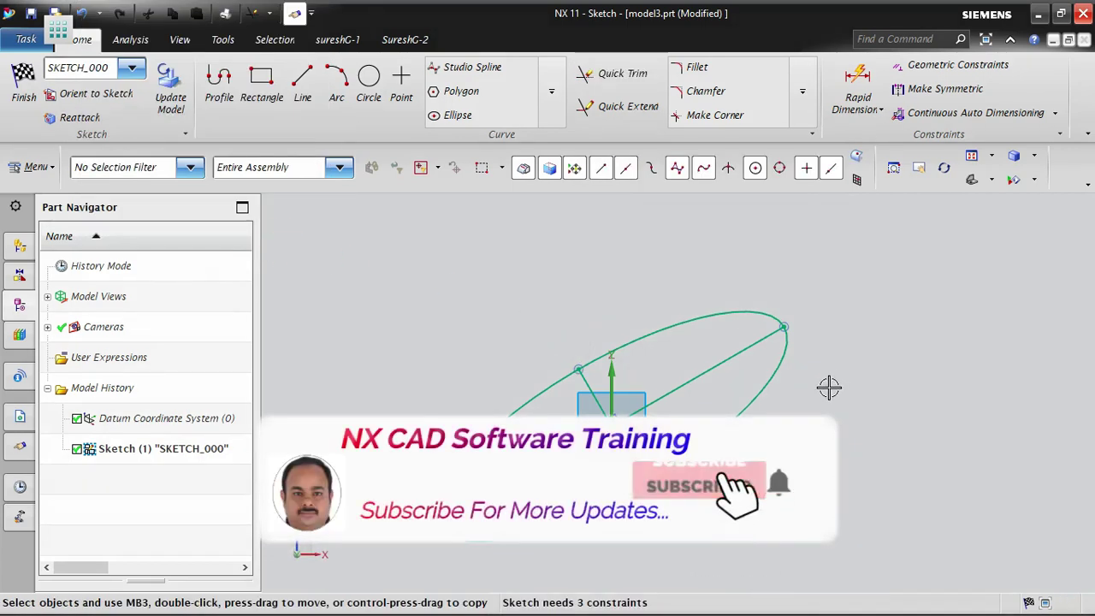
pyautogui.click(877, 97)
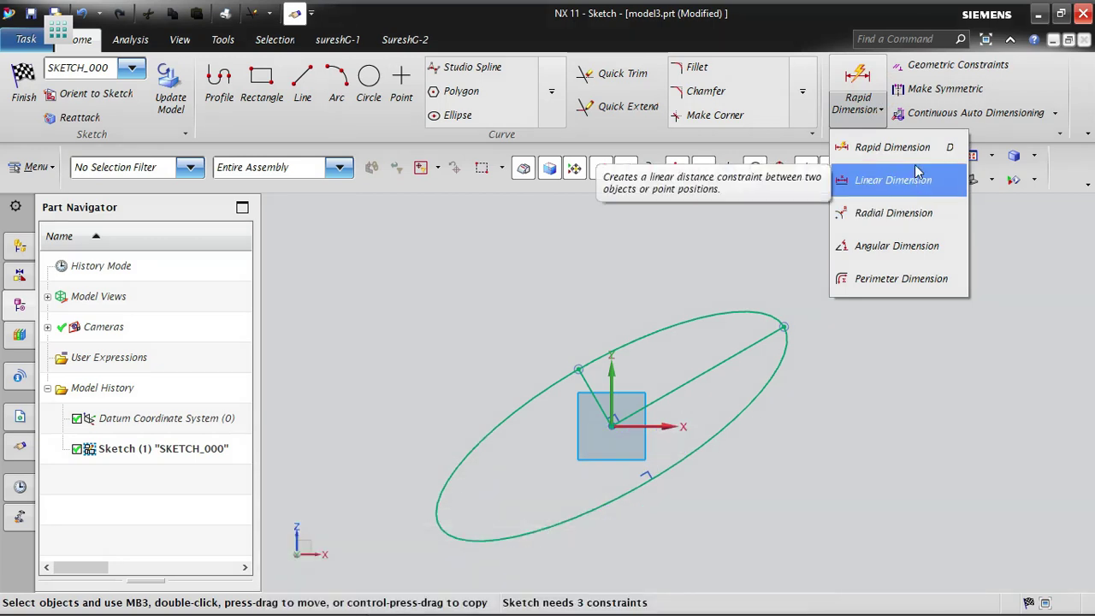
# Dimension the long diagonal line perpendicular to an ellipse tangent point as p16=3024.9, using Tangent Point snap.
pyautogui.click(914, 149)
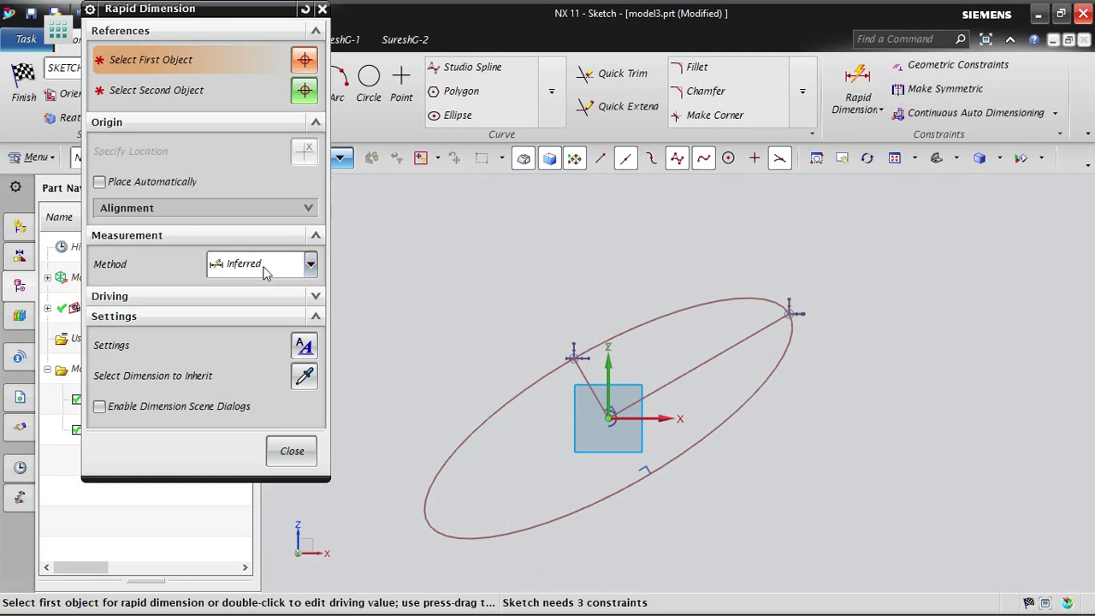
pyautogui.click(265, 272)
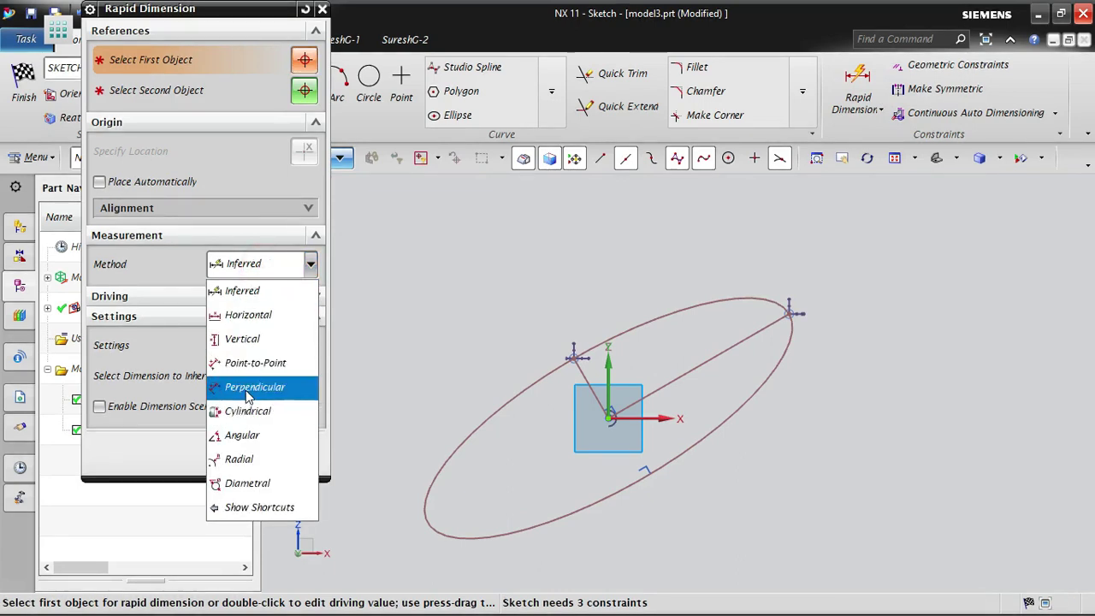
pyautogui.click(248, 390)
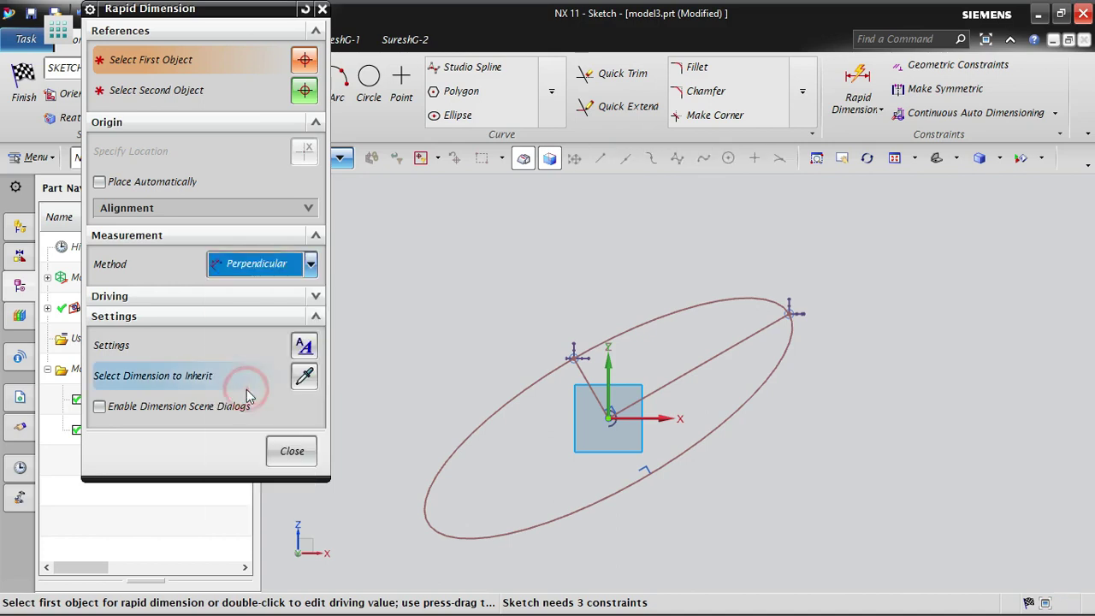
pyautogui.click(694, 371)
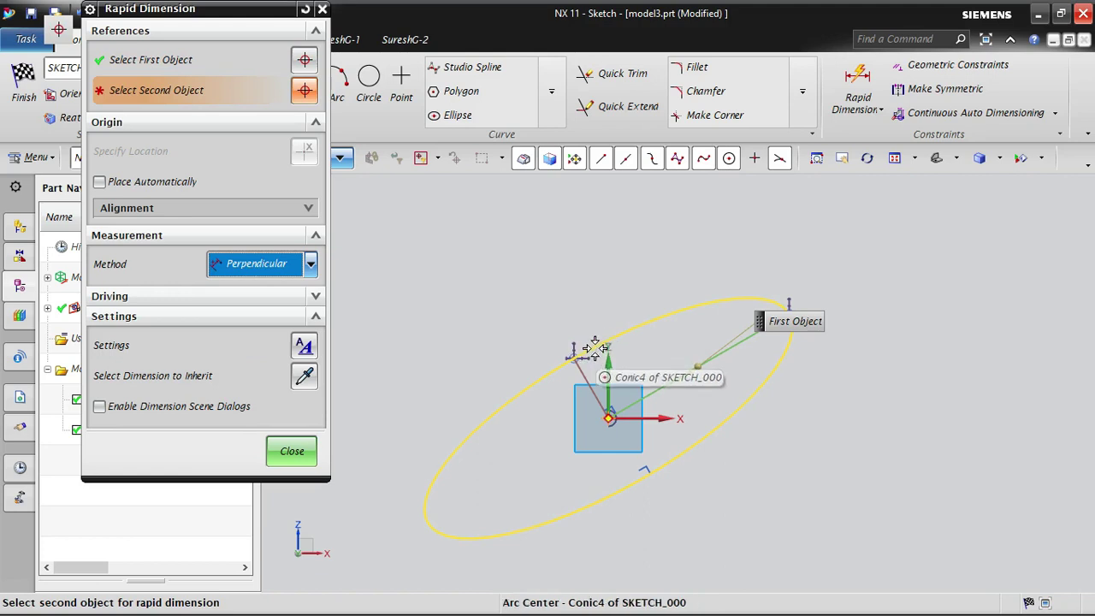
pyautogui.scroll(2, 609, 340)
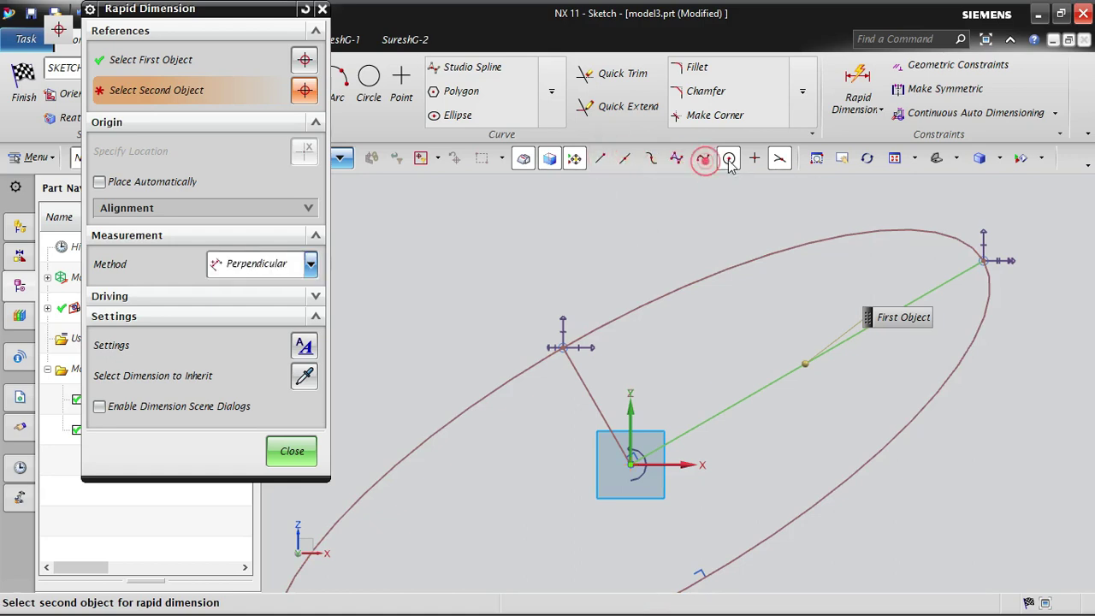
pyautogui.click(781, 159)
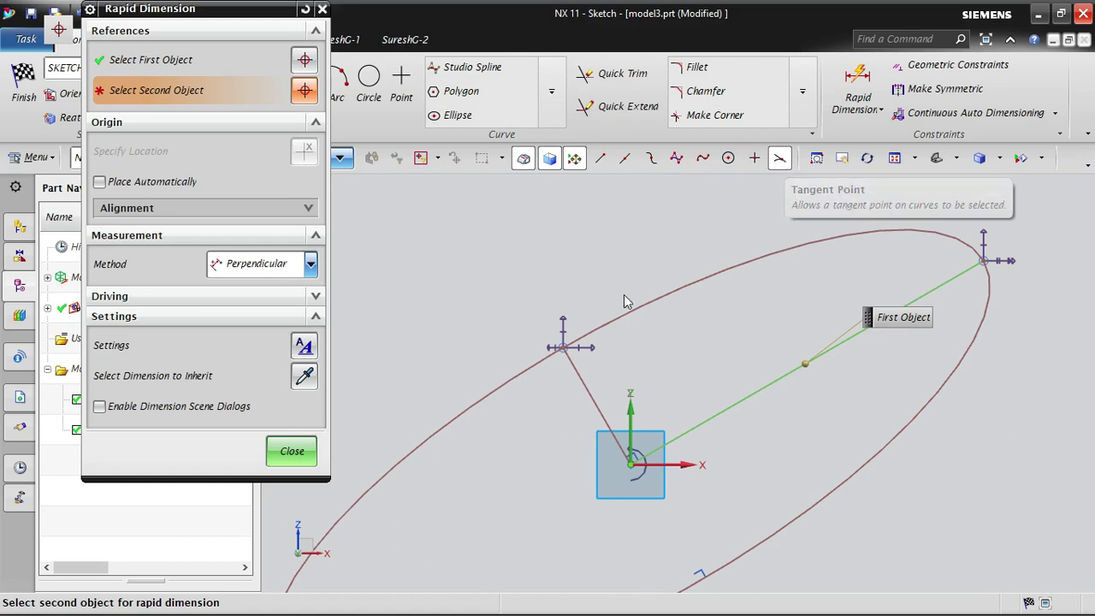
pyautogui.click(590, 332)
pyautogui.scroll(-3, 590, 333)
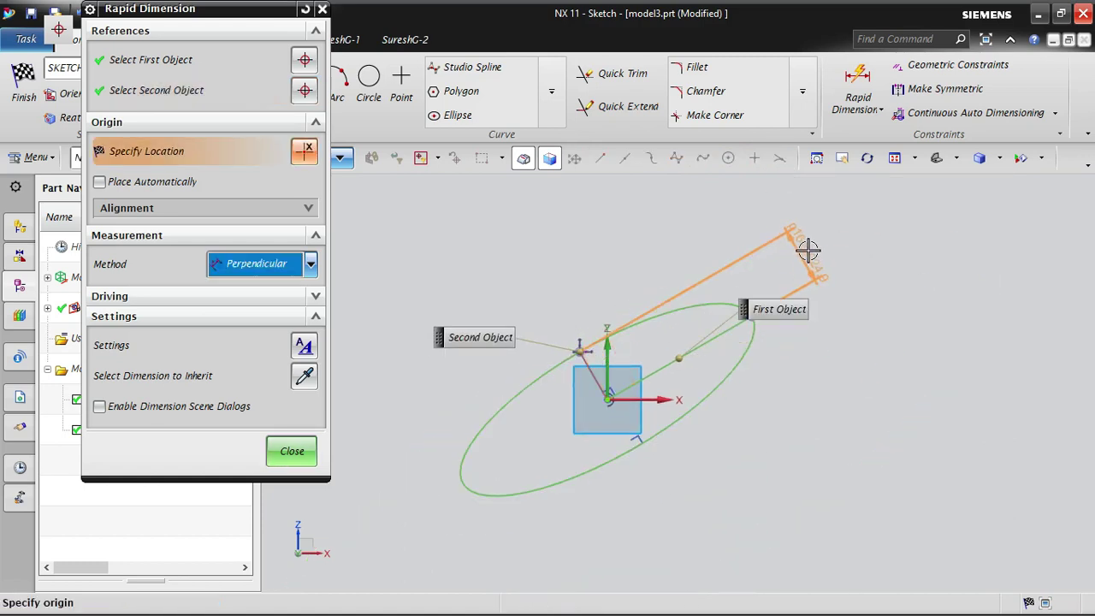
pyautogui.click(834, 318)
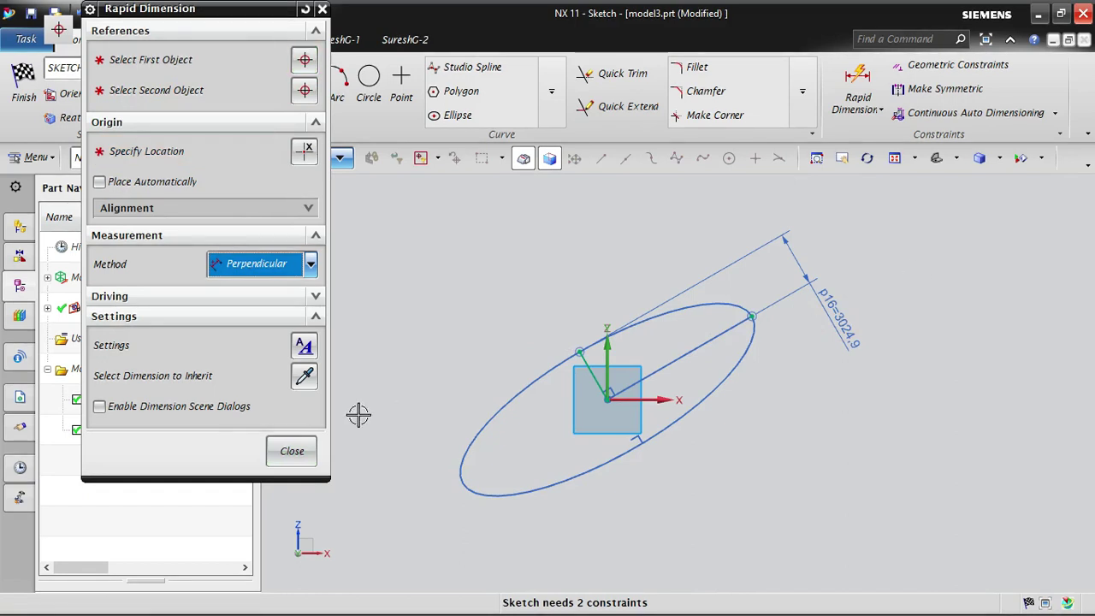
# Dimension the short centre line perpendicular to the ellipse's far tangent point as p17=9128.2, placed below.
pyautogui.scroll(3, 556, 413)
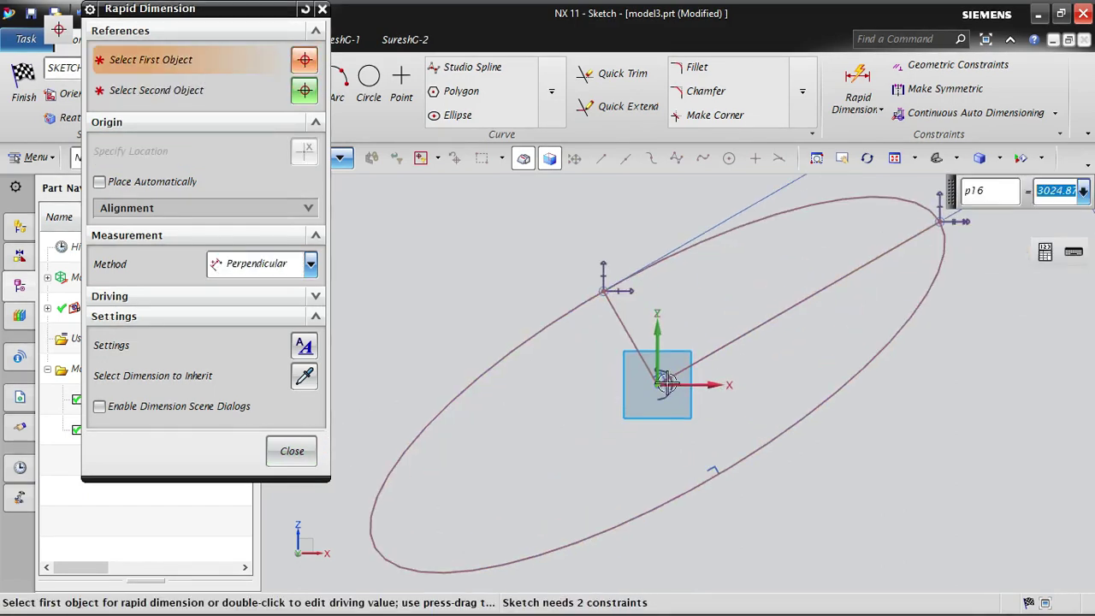
pyautogui.scroll(-3, 521, 423)
pyautogui.scroll(1, 613, 350)
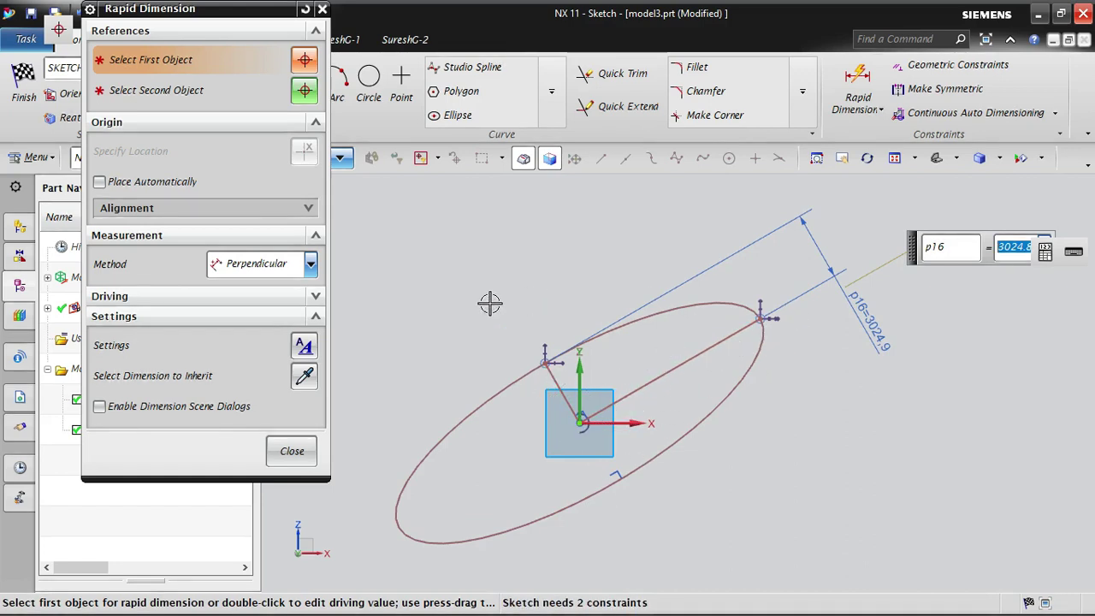
pyautogui.click(559, 383)
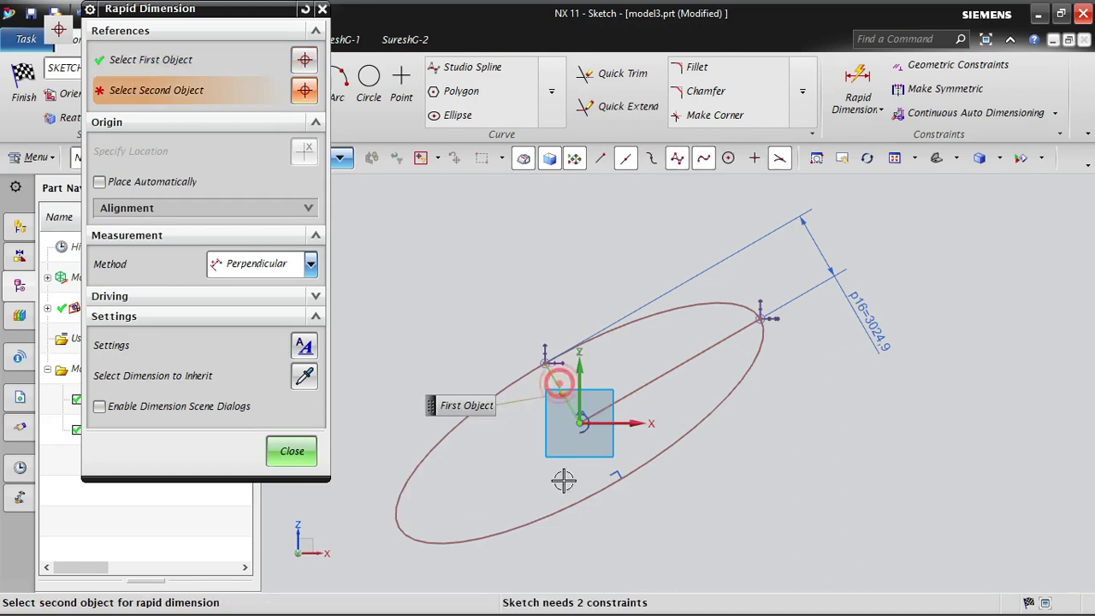
pyautogui.click(751, 309)
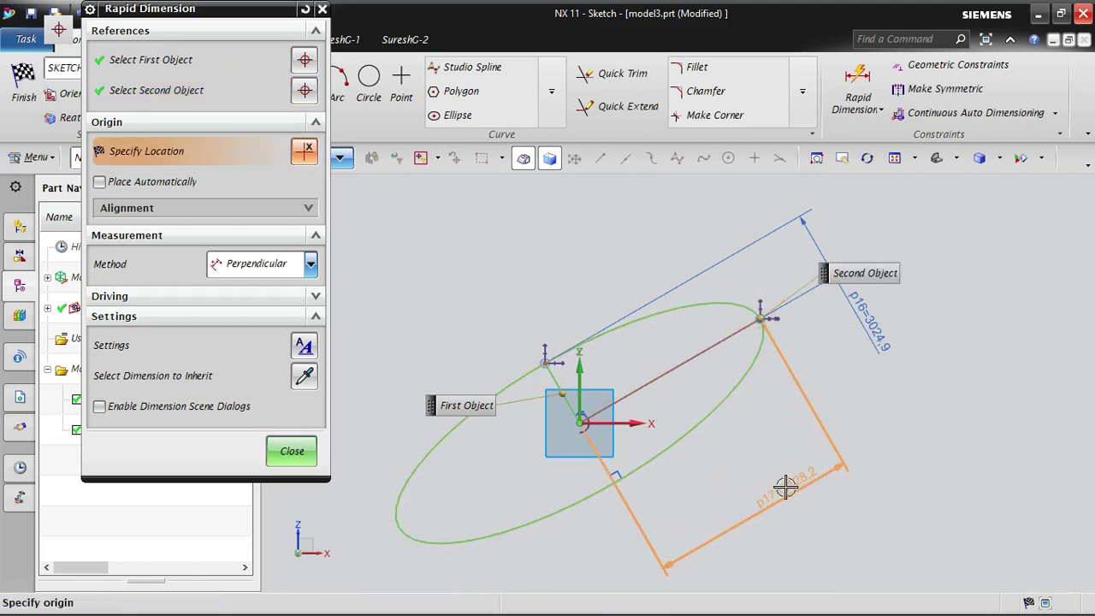
pyautogui.click(738, 467)
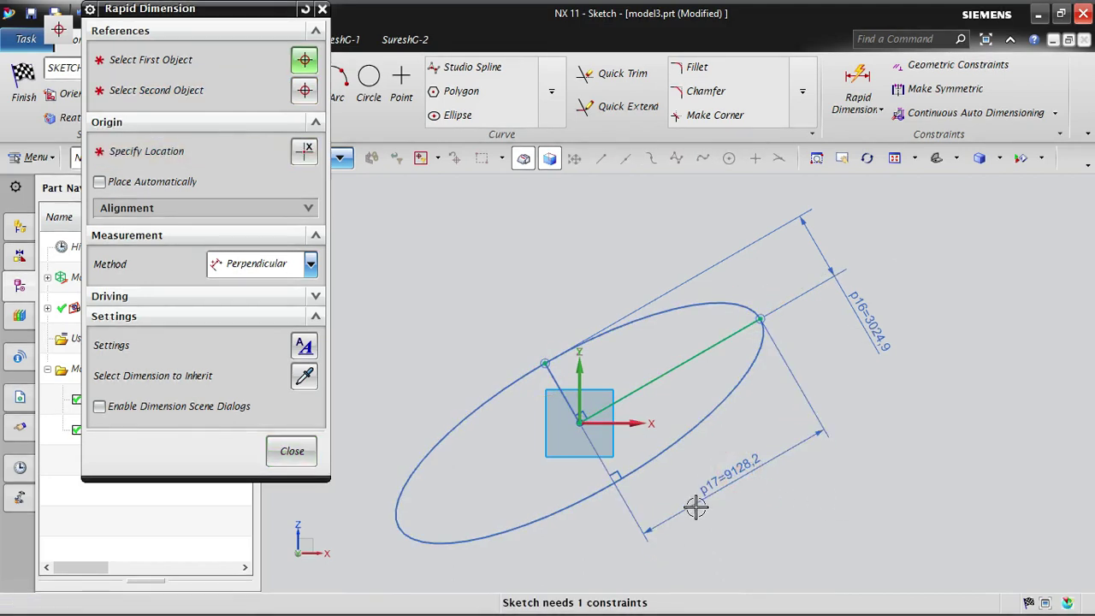
pyautogui.click(316, 453)
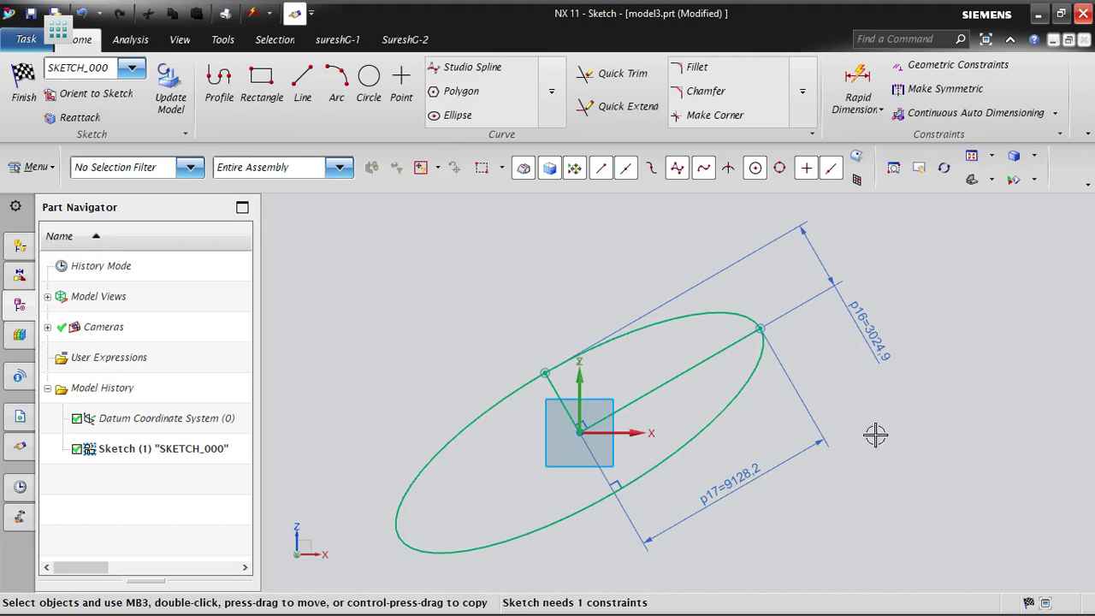
# Add a 30° angular dimension between the X axis and the long diagonal centre line.
pyautogui.moveTo(760, 328); pyautogui.dragTo(831, 303)
pyautogui.moveTo(895, 384); pyautogui.dragTo(984, 422, button='middle')
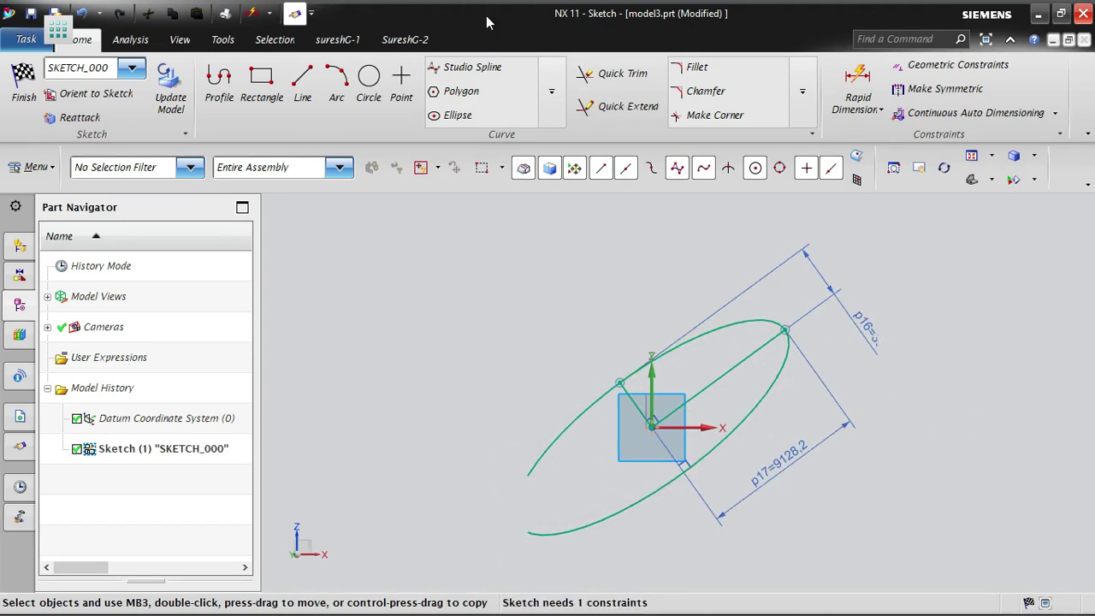
pyautogui.click(882, 112)
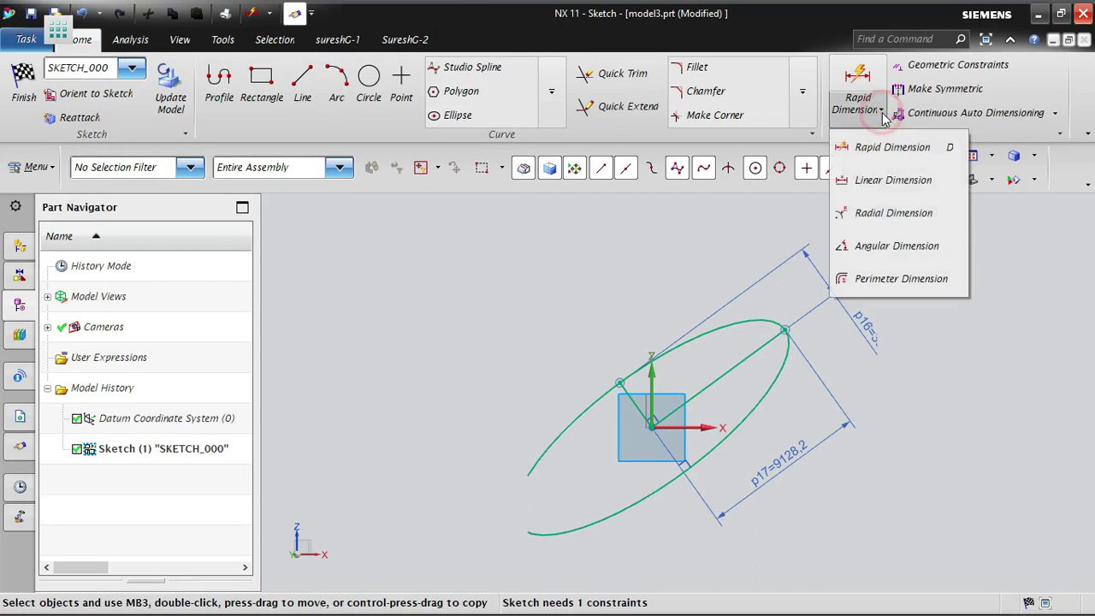
pyautogui.click(889, 245)
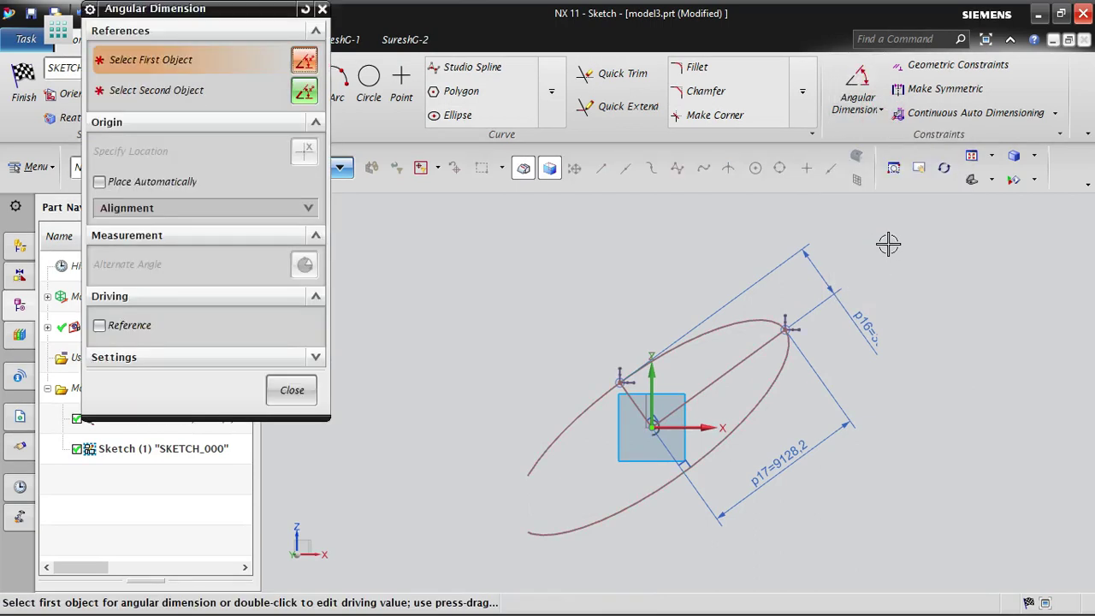
pyautogui.click(707, 426)
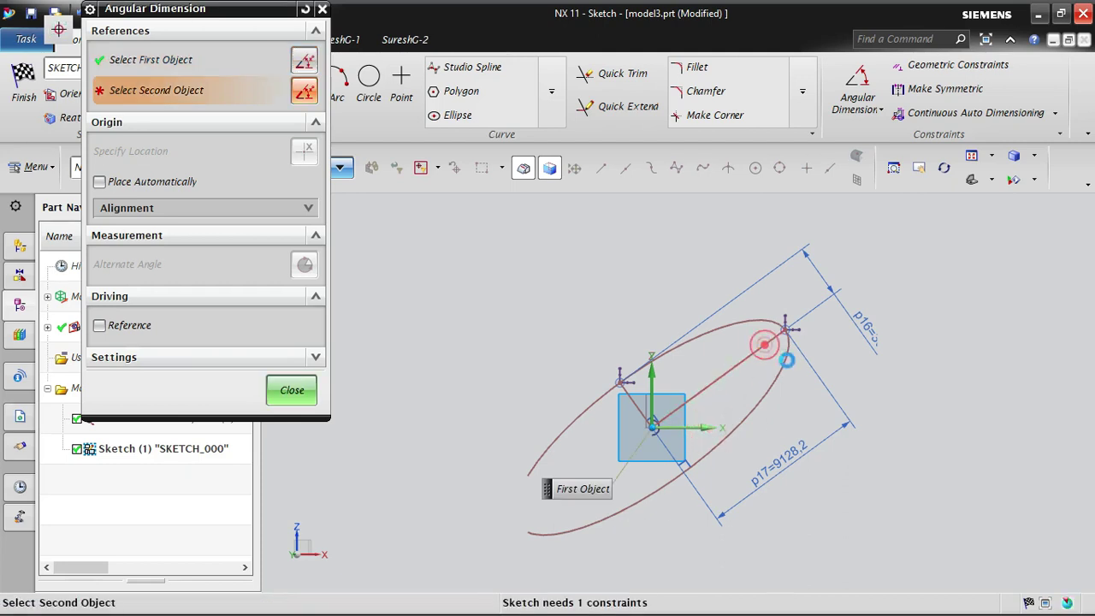
pyautogui.click(765, 343)
pyautogui.click(776, 380)
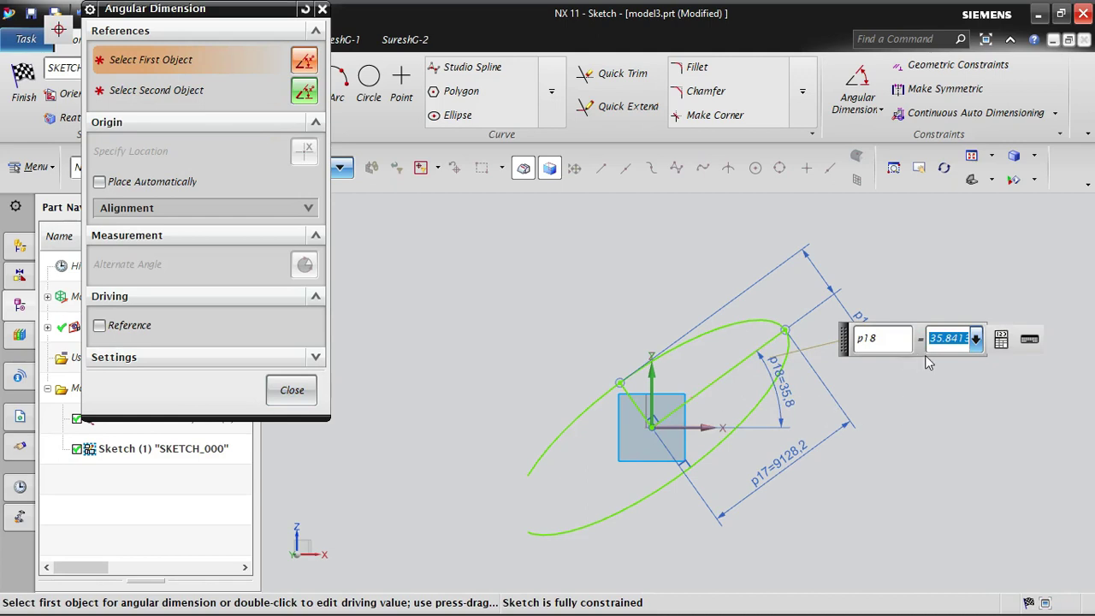
pyautogui.write('30')
pyautogui.press('Return')
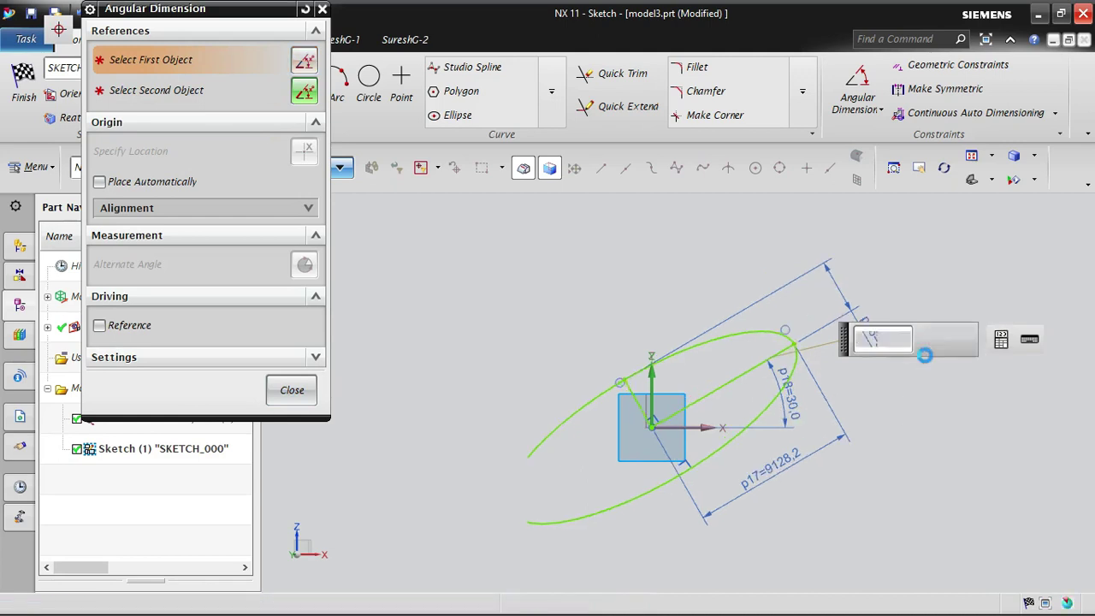
pyautogui.middleClick(847, 430)
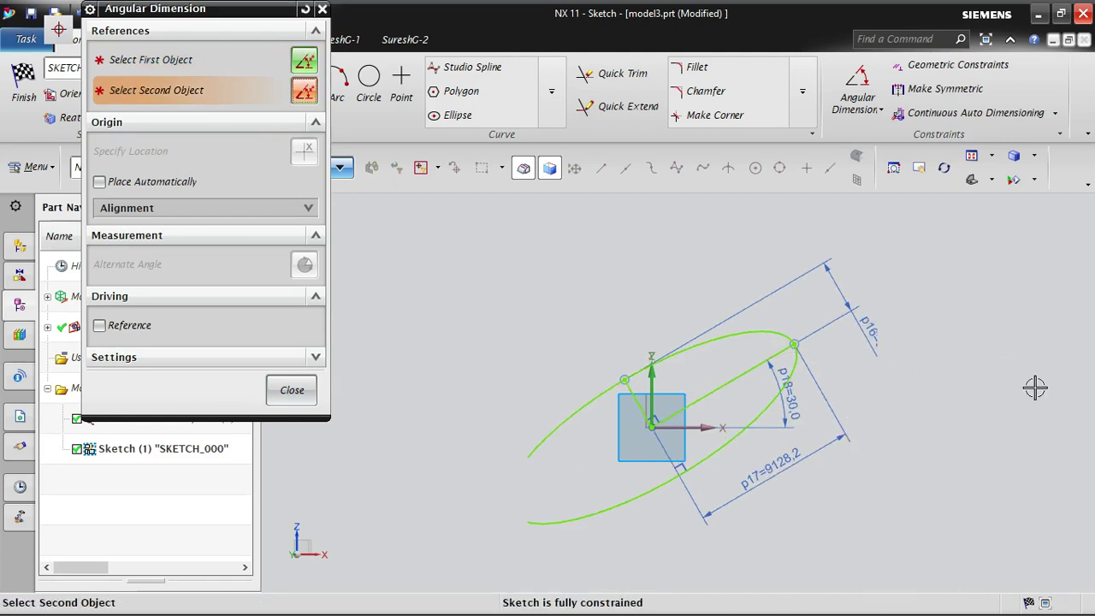
pyautogui.click(291, 390)
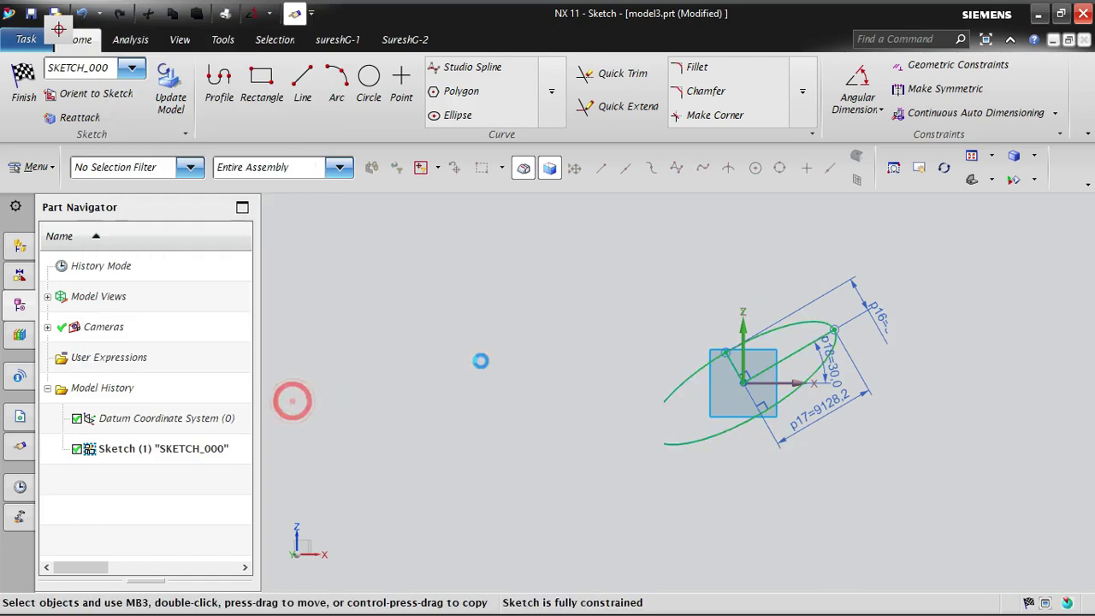
pyautogui.rightClick(590, 311)
# Fit the view so the ellipse and dimensions p16, p17 and the 30° angle all show.
pyautogui.click(623, 165)
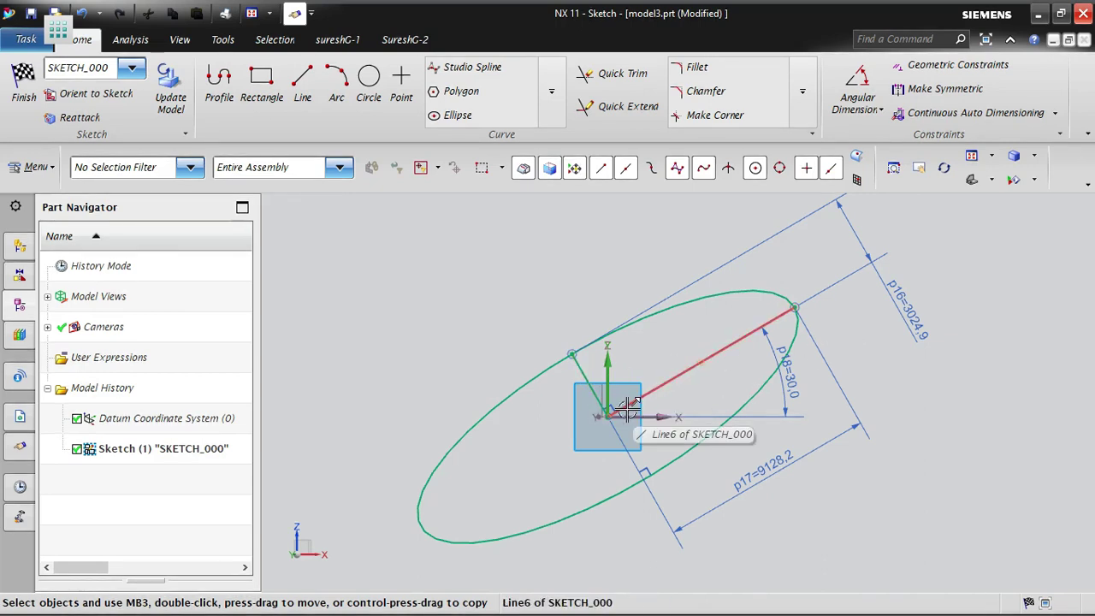
pyautogui.click(713, 357)
# Convert the long diagonal line (Line6) and the short centre line (Line5) to reference.
pyautogui.rightClick(715, 359)
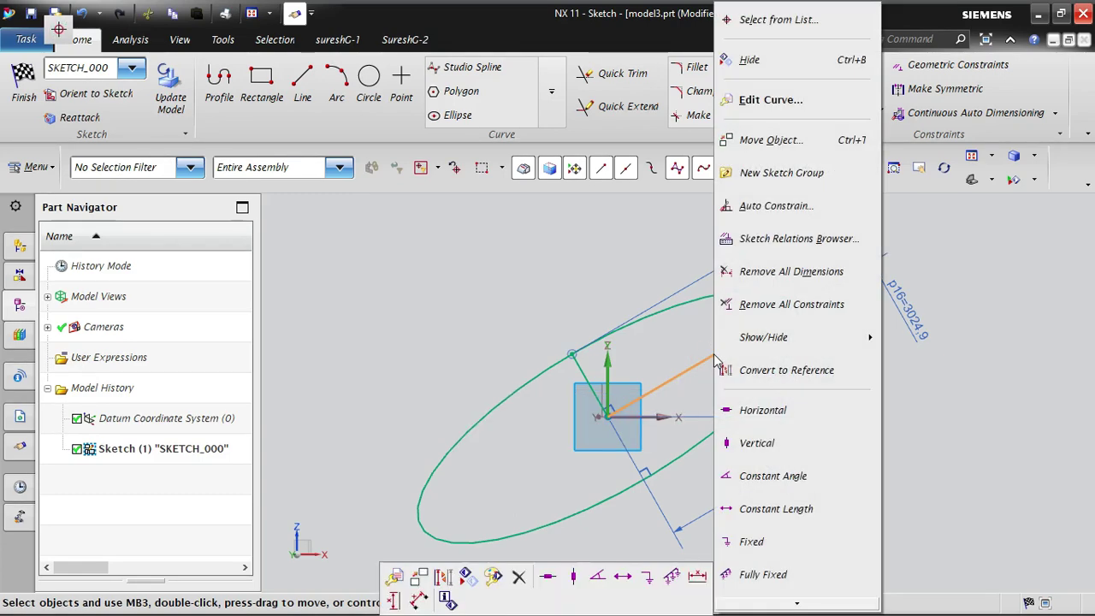
pyautogui.click(842, 372)
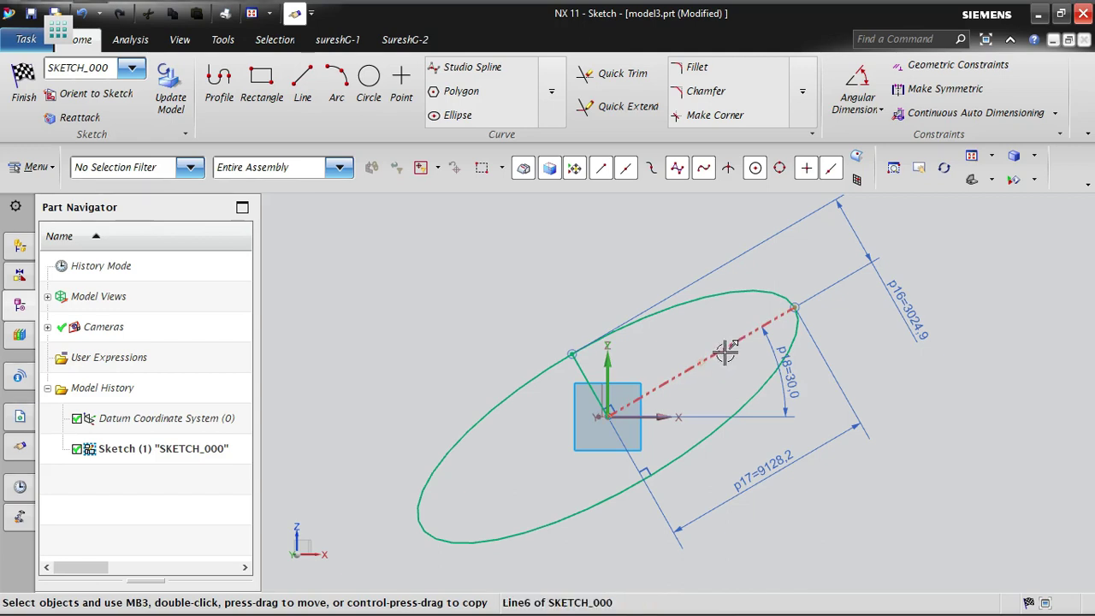
pyautogui.rightClick(580, 368)
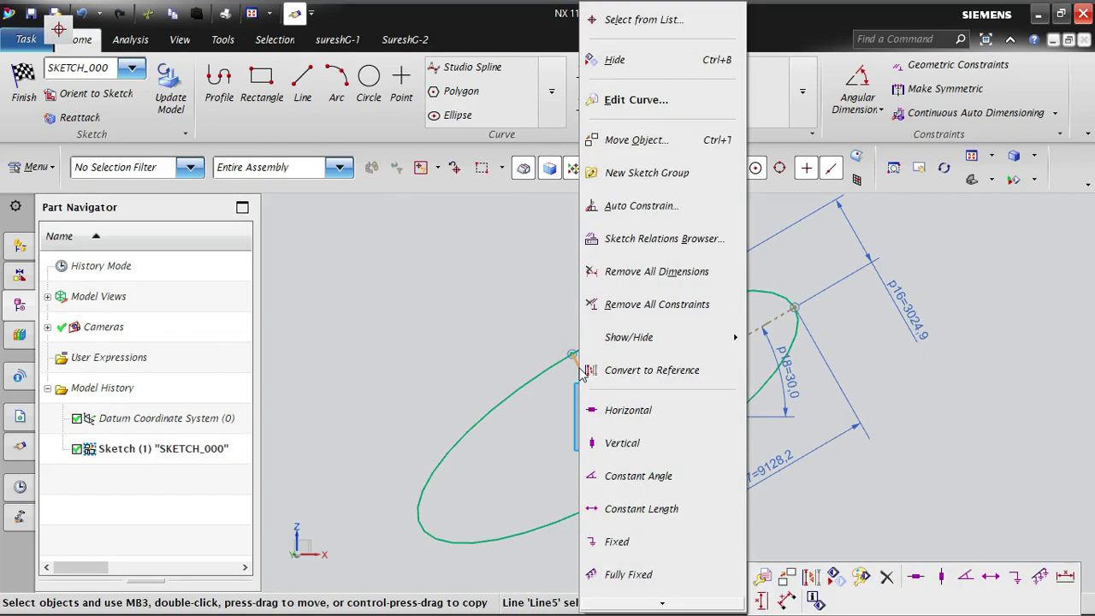
pyautogui.click(671, 370)
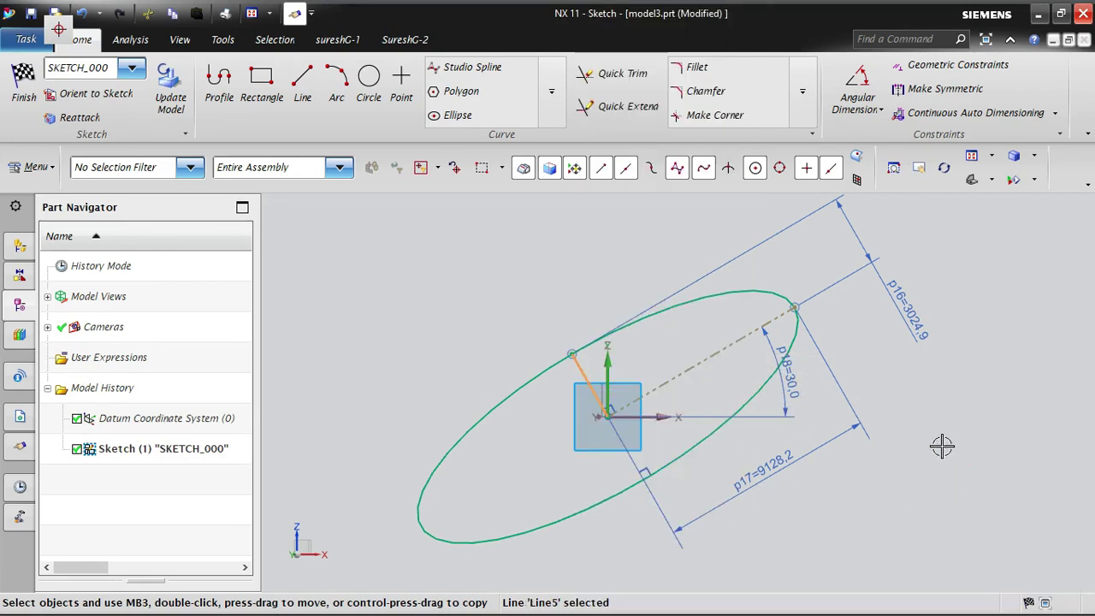
pyautogui.click(592, 368)
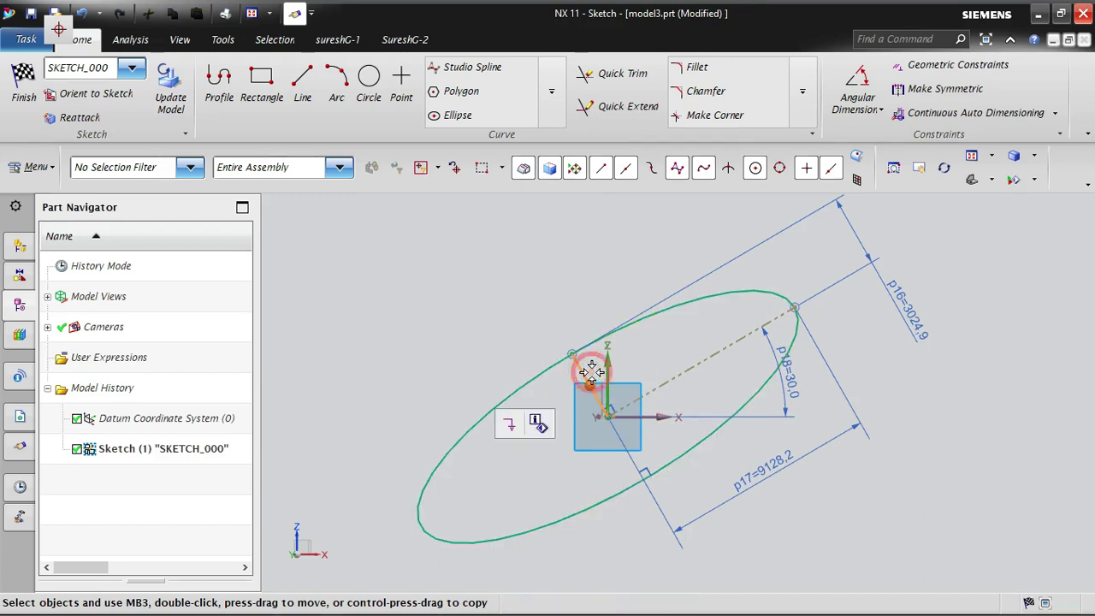
pyautogui.rightClick(586, 366)
pyautogui.click(521, 342)
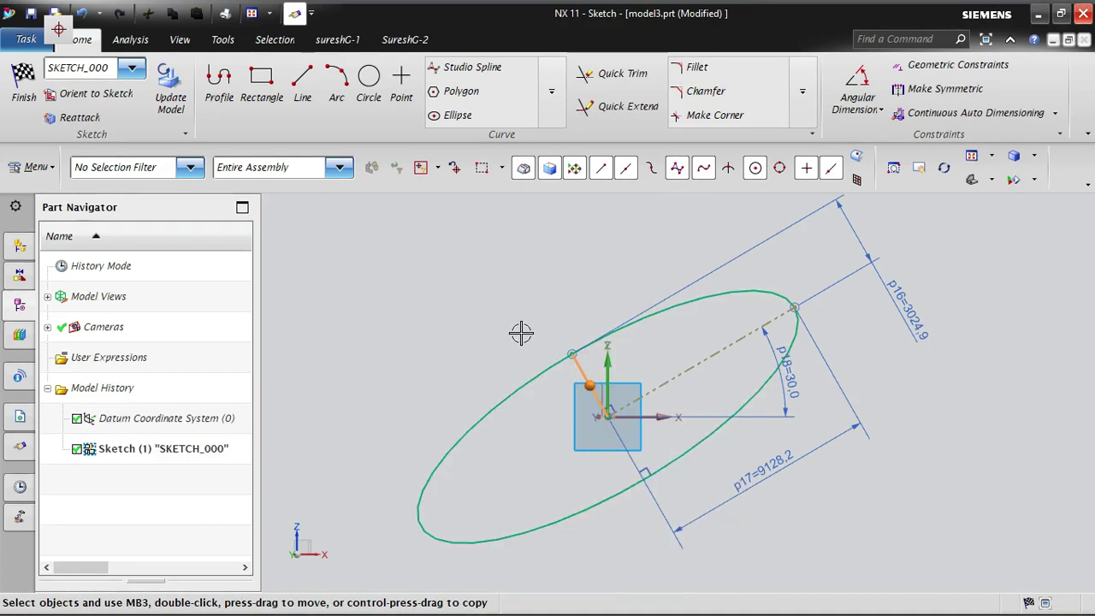
pyautogui.click(580, 374)
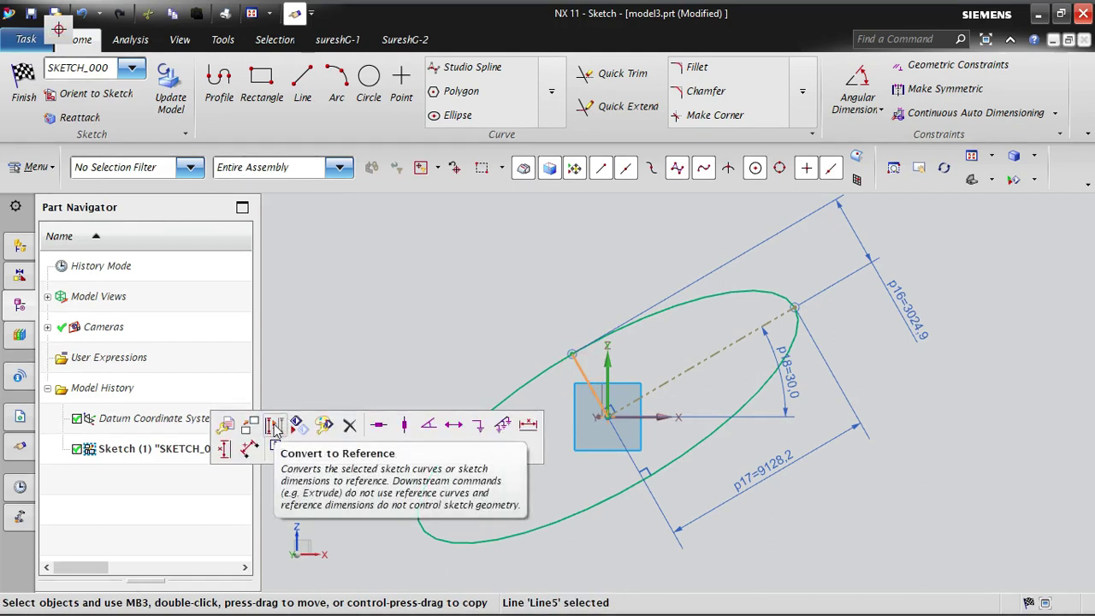
pyautogui.click(274, 425)
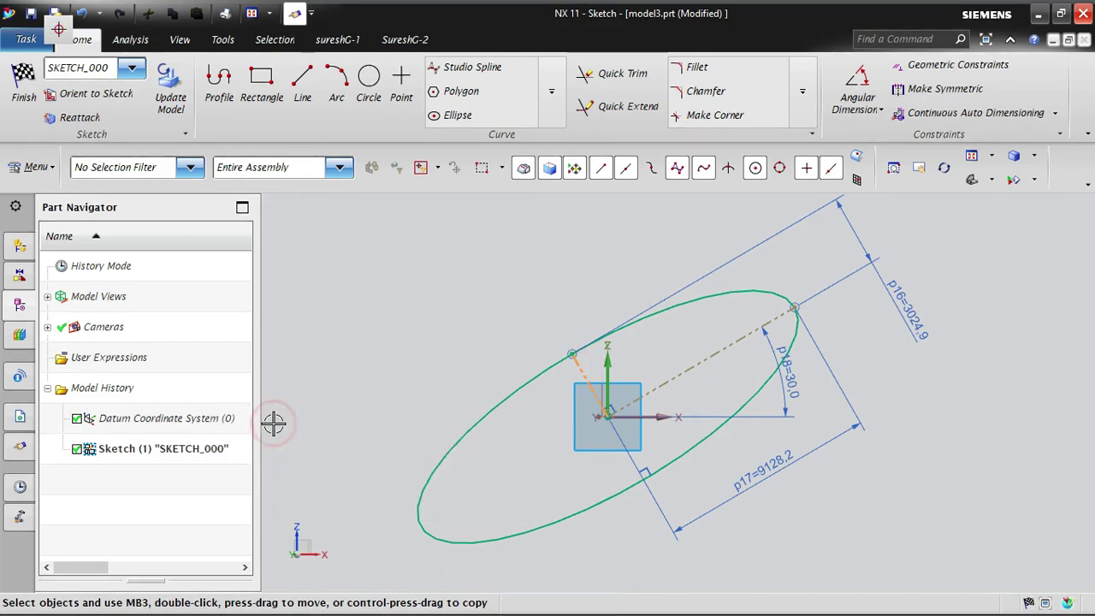